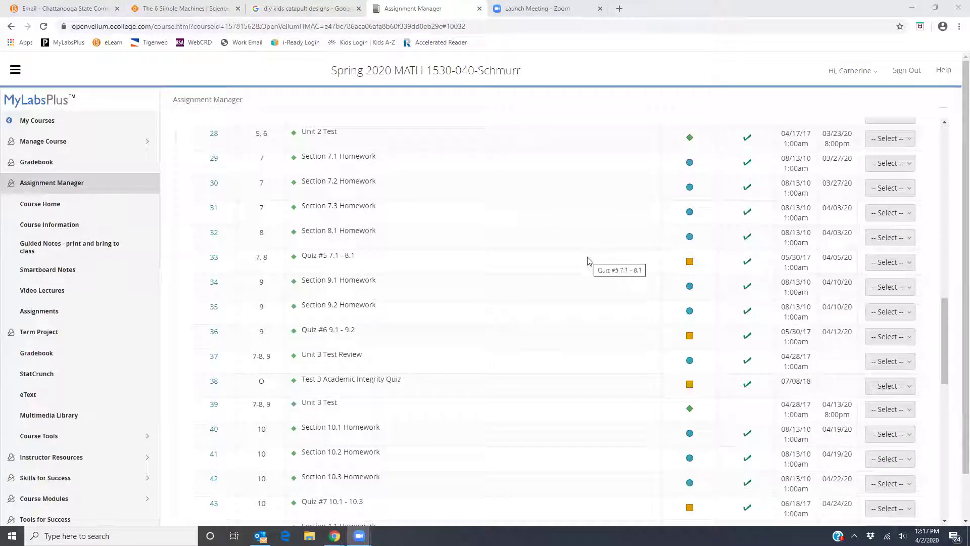
Preview the Section 7.2 Homework as a student and go to question 14 (7.2.37-T).
left_click(885, 188)
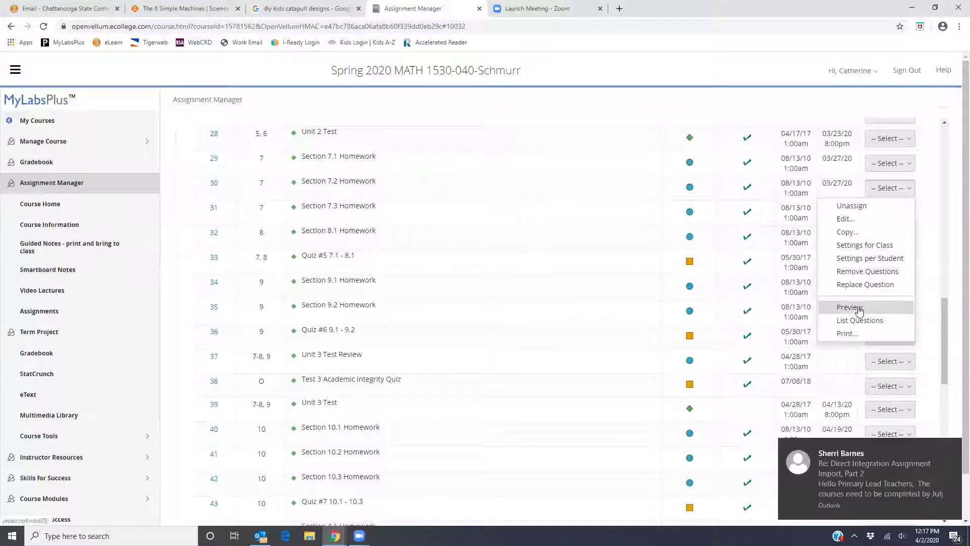
left_click(859, 309)
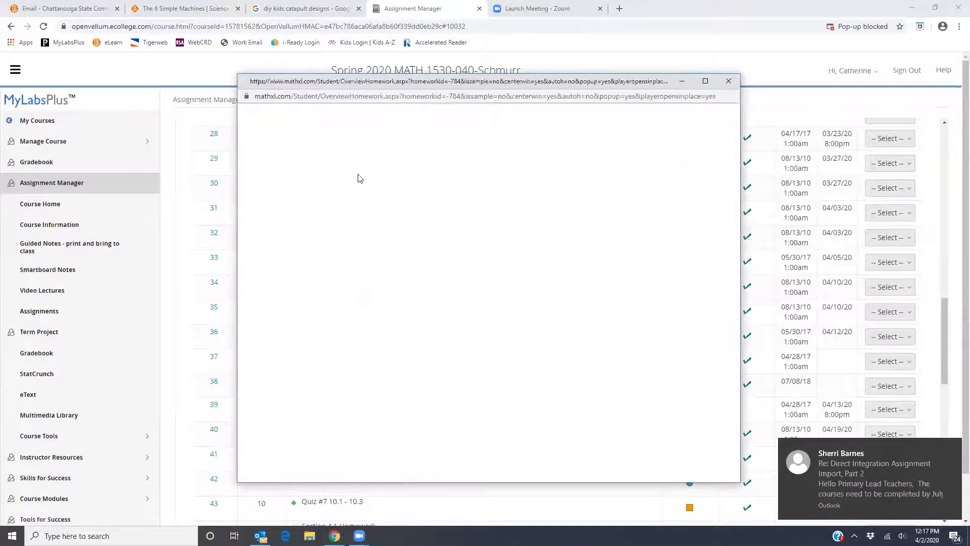
scroll(609, 333, "down", 4)
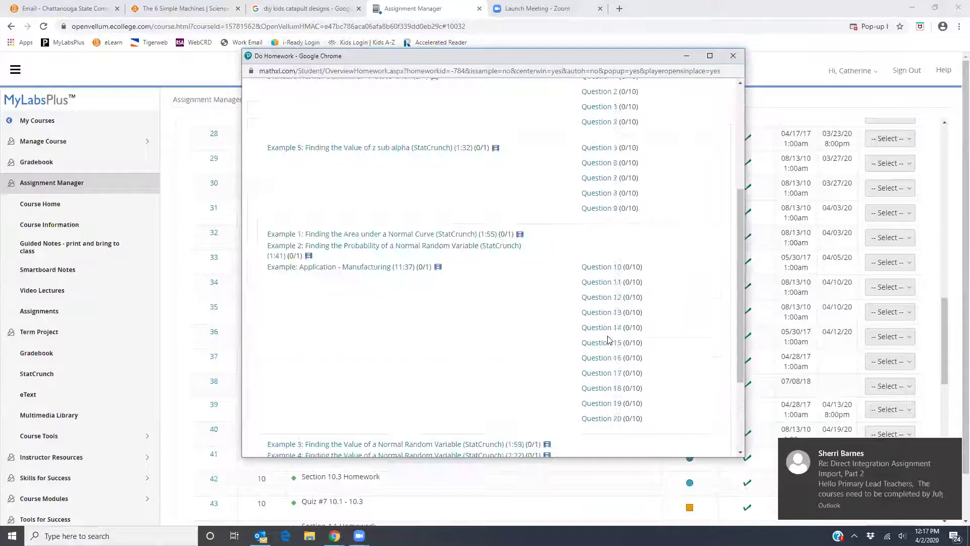
left_click(599, 280)
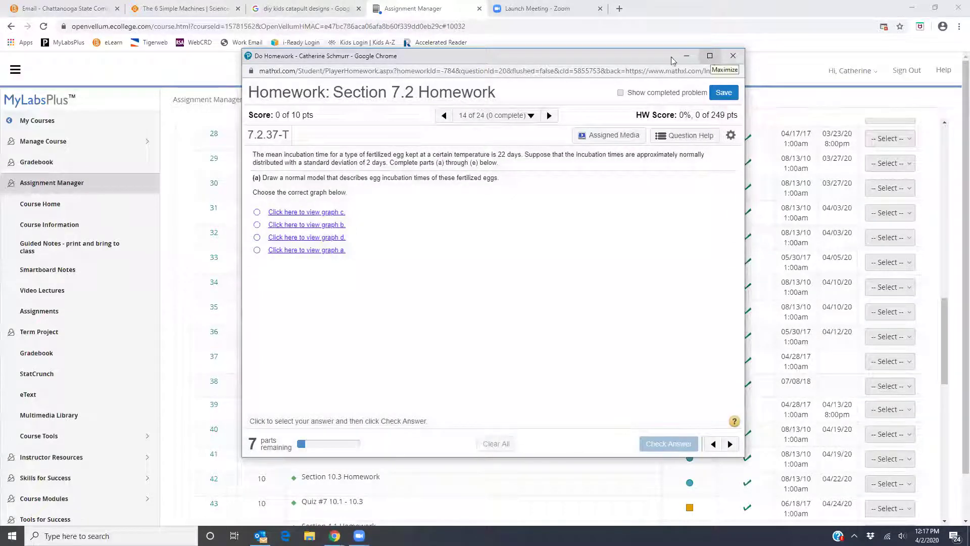
Move the homework window up and left, then drag its bottom-right corner to enlarge it.
left_click_drag(598, 56, 549, 37)
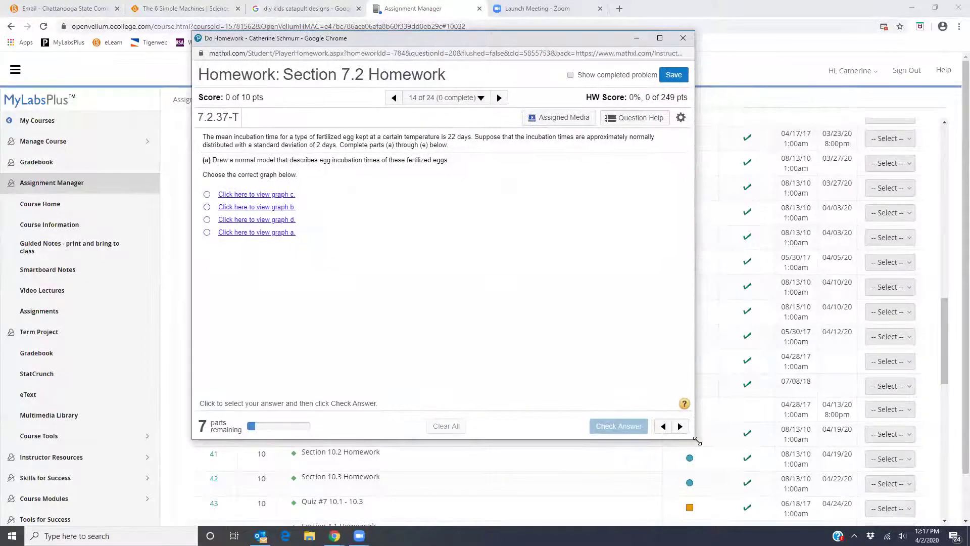
left_click_drag(693, 441, 795, 499)
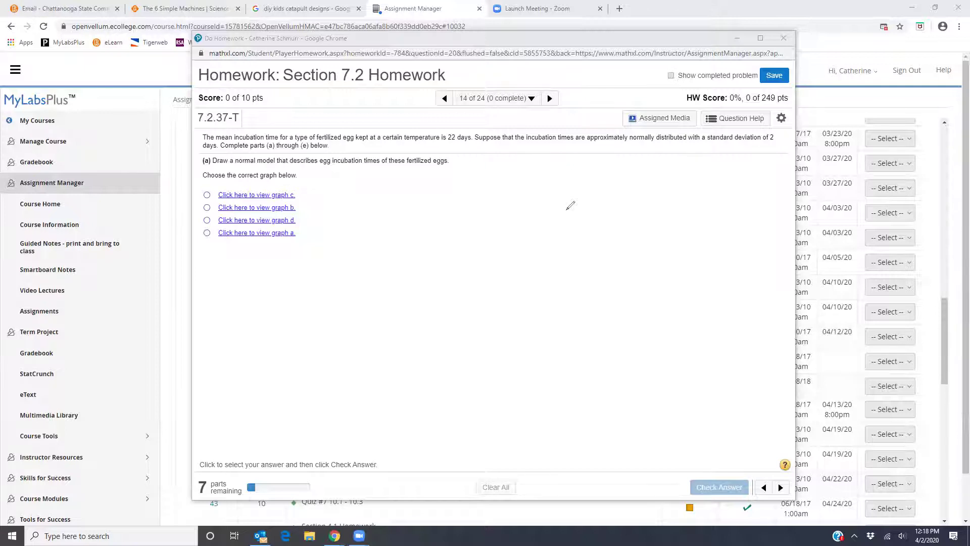
Sketch a bell curve centred at 22 with axis marks labelled 16 through 28 in steps of 2.
left_click_drag(369, 228, 496, 230)
mouse_move(379, 219)
left_mouse_down()
mouse_move(414, 188)
mouse_move(450, 177)
mouse_move(500, 217)
left_mouse_up()
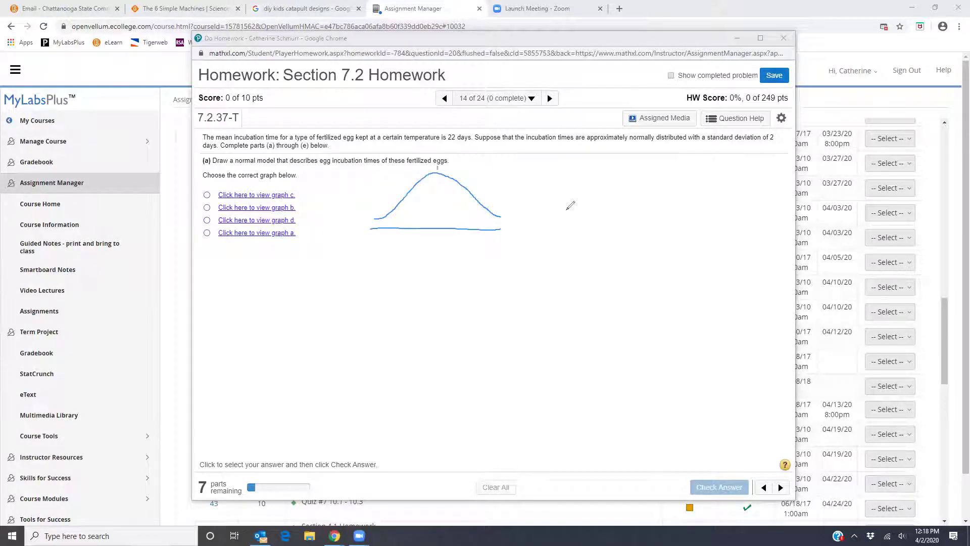
left_click_drag(437, 200, 439, 216)
left_click_drag(429, 242, 446, 247)
mouse_move(416, 184)
left_mouse_down()
mouse_move(416, 225)
mouse_move(398, 224)
left_mouse_up()
mouse_move(458, 180)
left_mouse_down()
mouse_move(459, 221)
mouse_move(478, 215)
mouse_move(478, 230)
mouse_move(495, 228)
left_mouse_up()
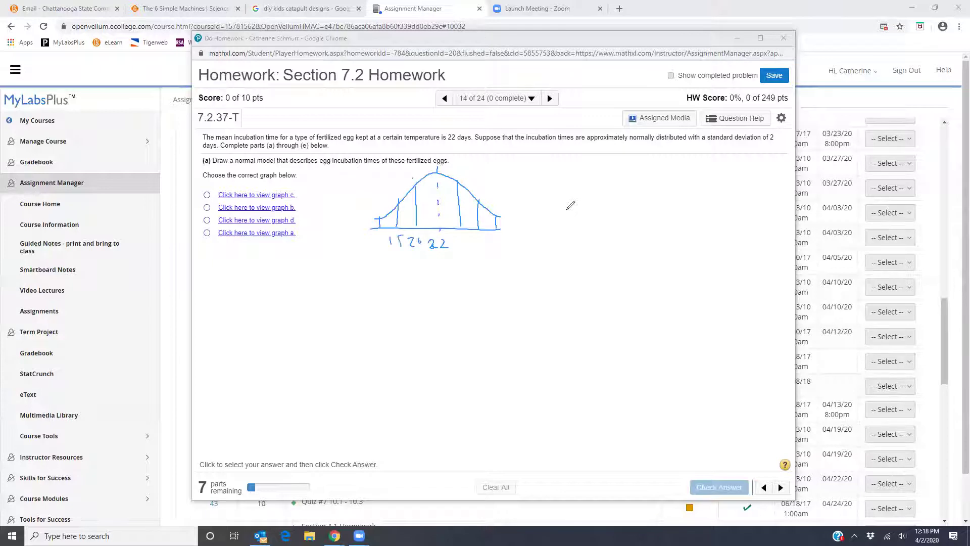
left_click_drag(402, 237, 398, 246)
left_click_drag(454, 239, 503, 246)
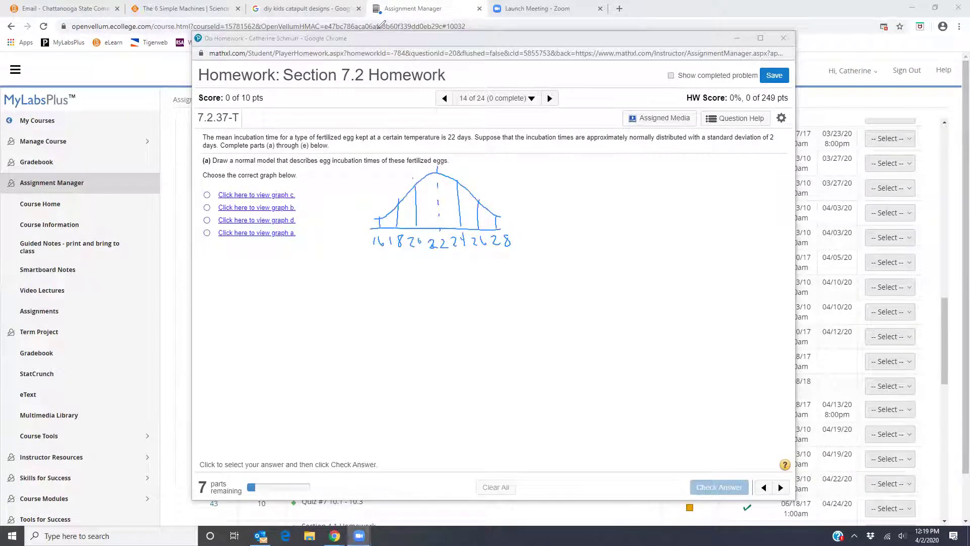
Choose graph c for part (a) and check the answer to move to part (b).
left_click(255, 195)
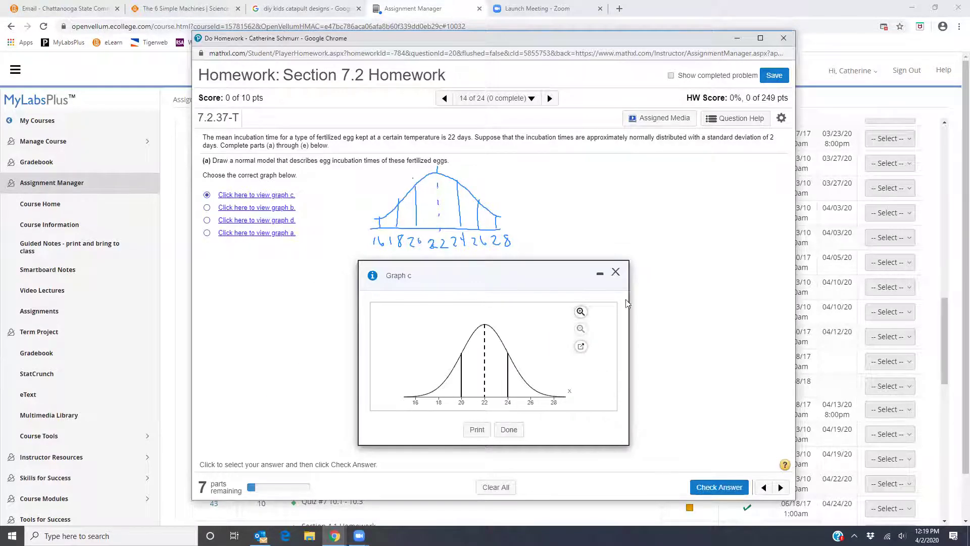
left_click(505, 429)
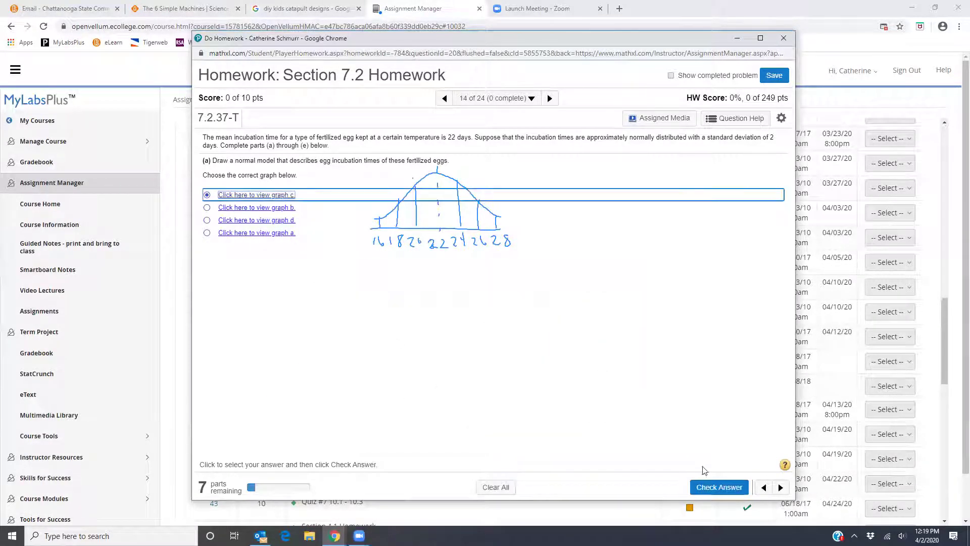
left_click(719, 487)
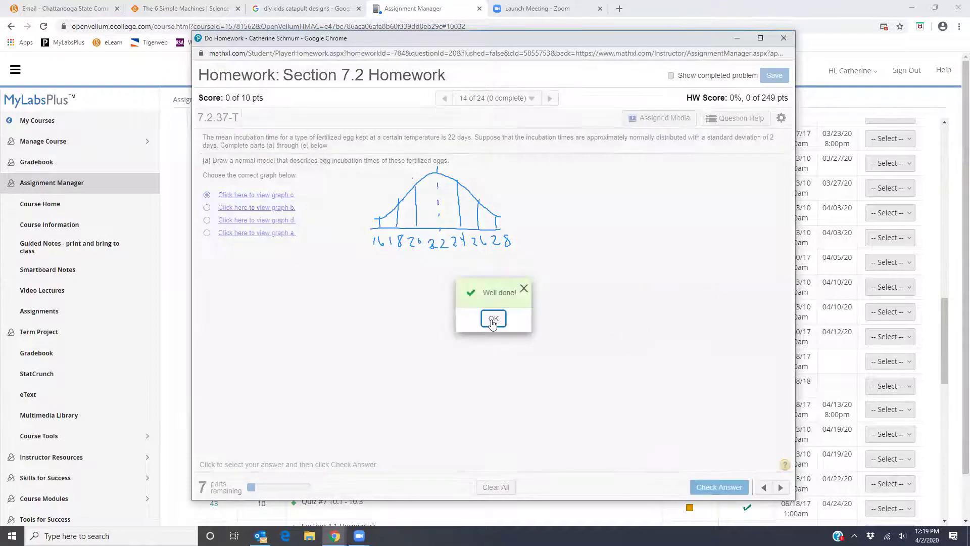
left_click(493, 320)
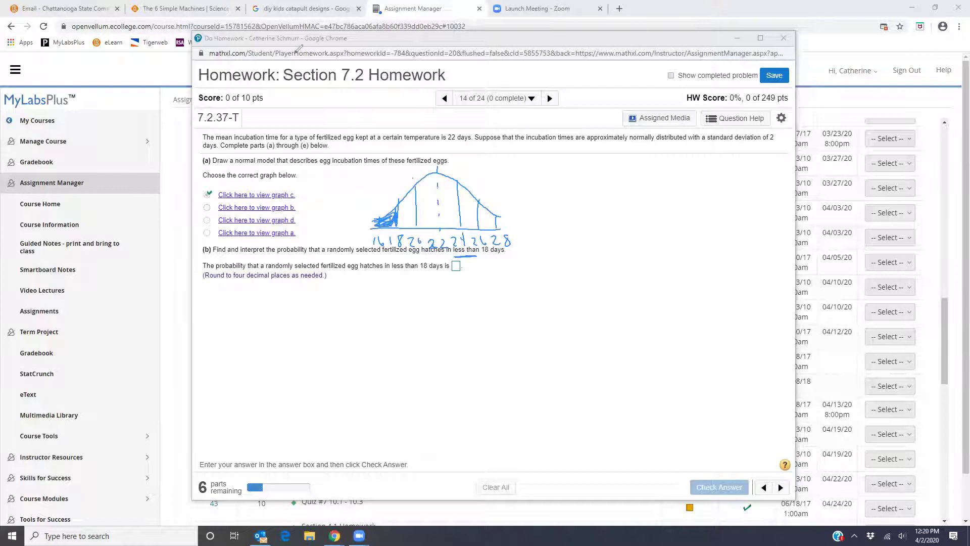
Launch StatCrunch from Question Help and clear the hand-drawn annotations.
left_click(736, 118)
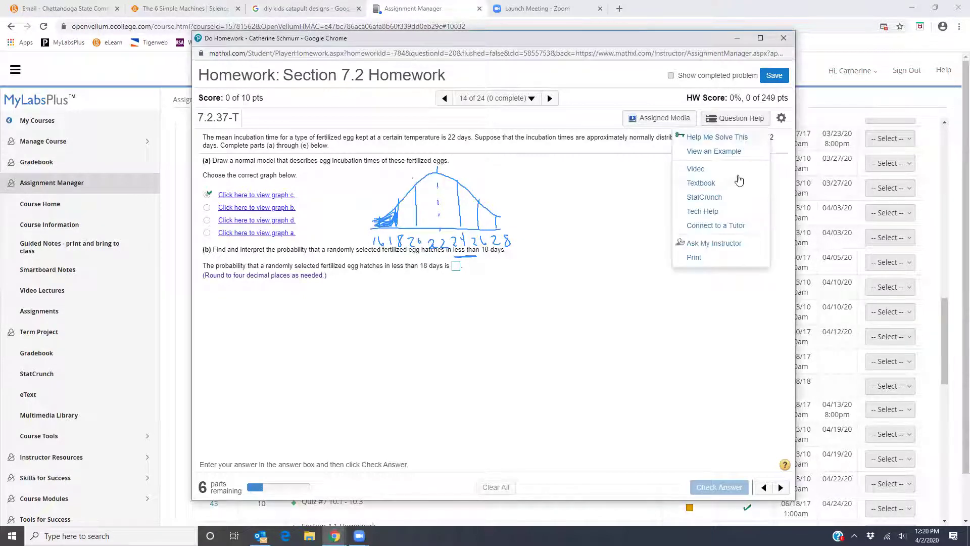
left_click(703, 198)
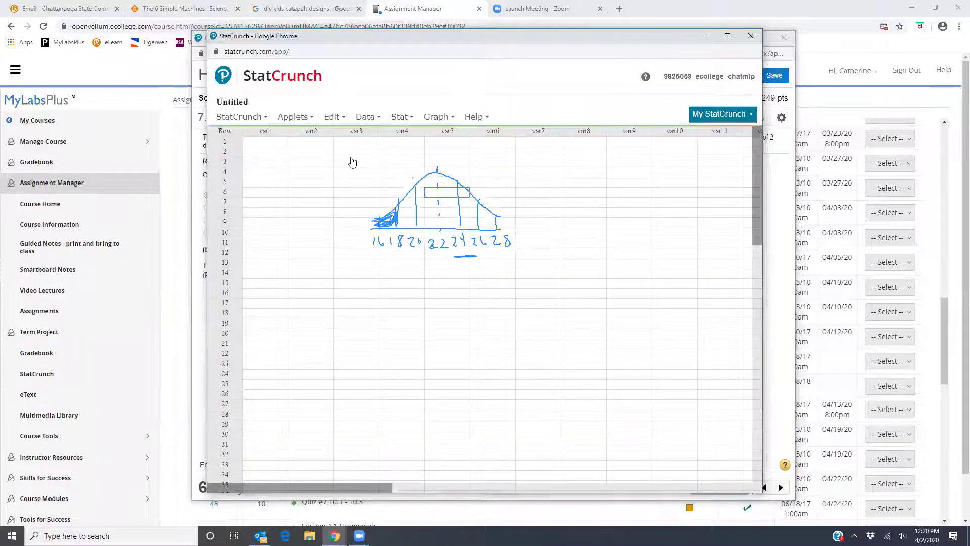
left_click_drag(348, 160, 588, 225)
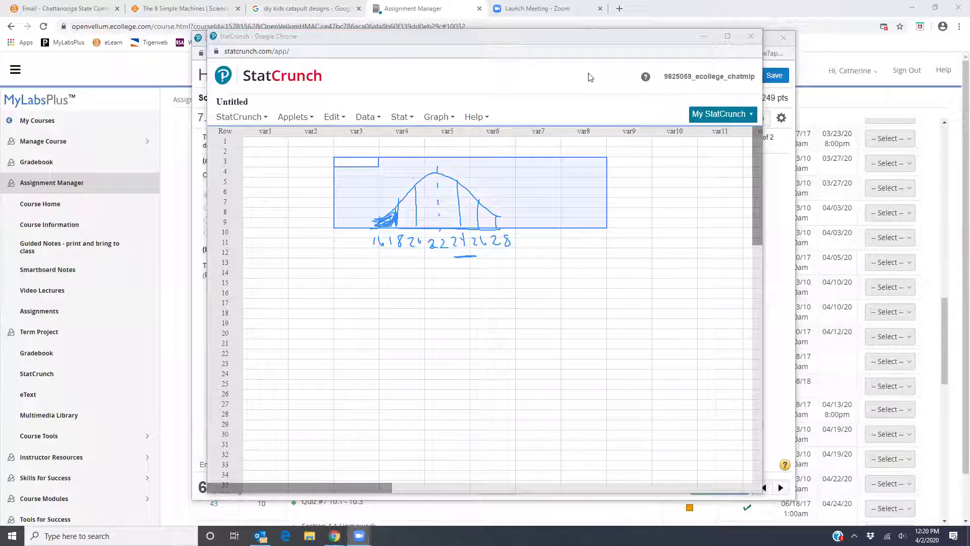
key("Escape")
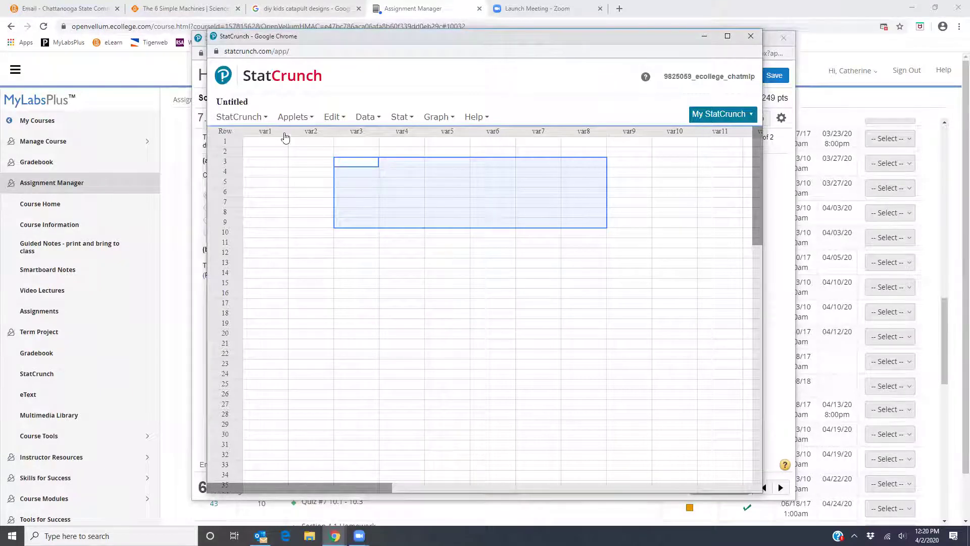
left_click(307, 166)
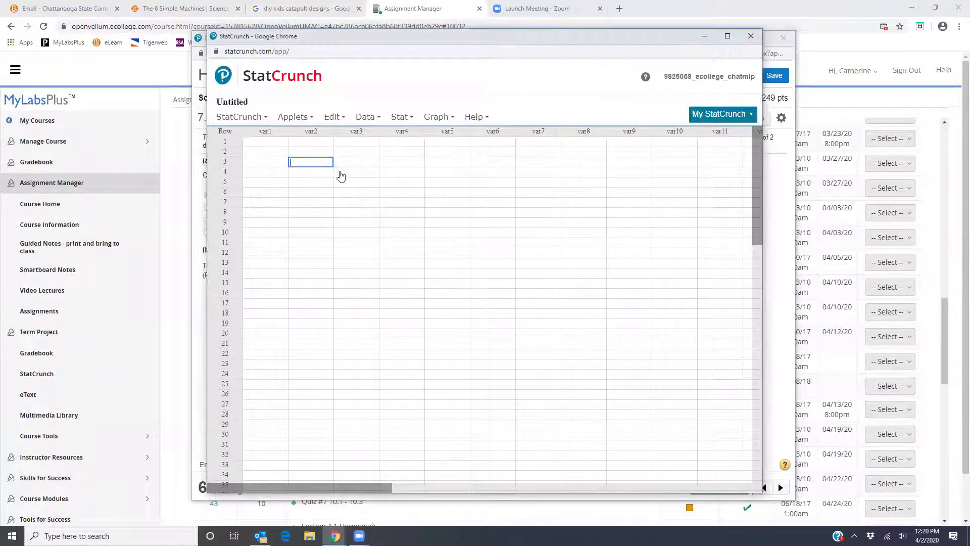
Open the Normal calculator from Stat > Calculators.
left_click(412, 119)
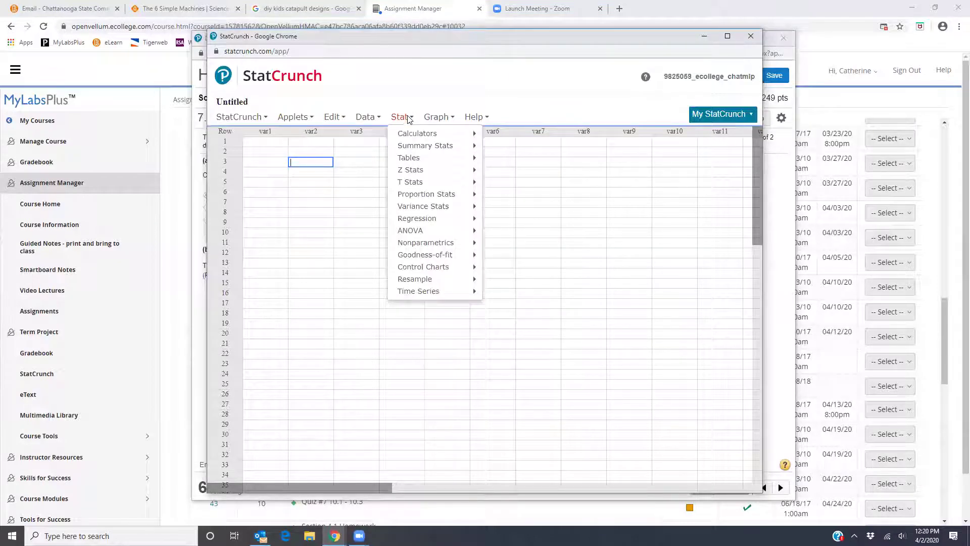
mouse_move(406, 132)
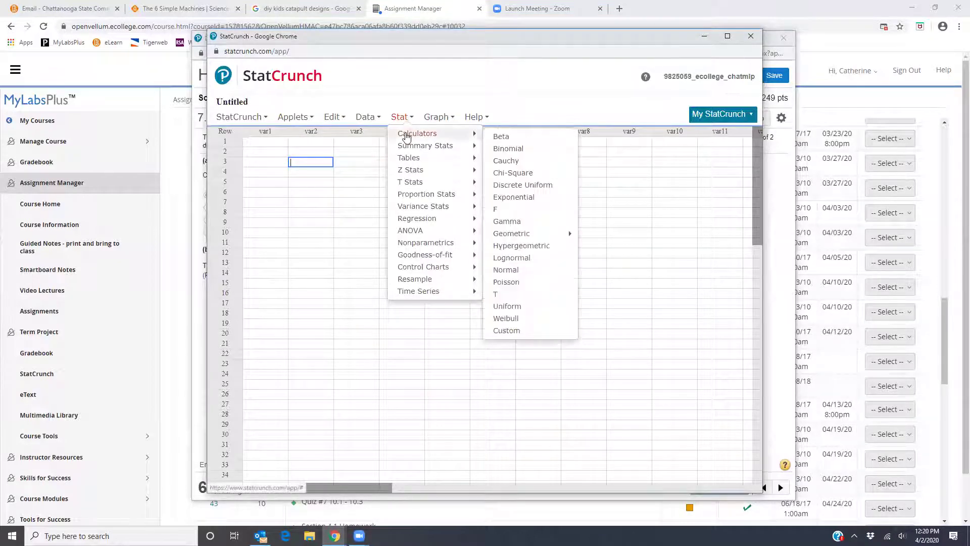
left_click(505, 270)
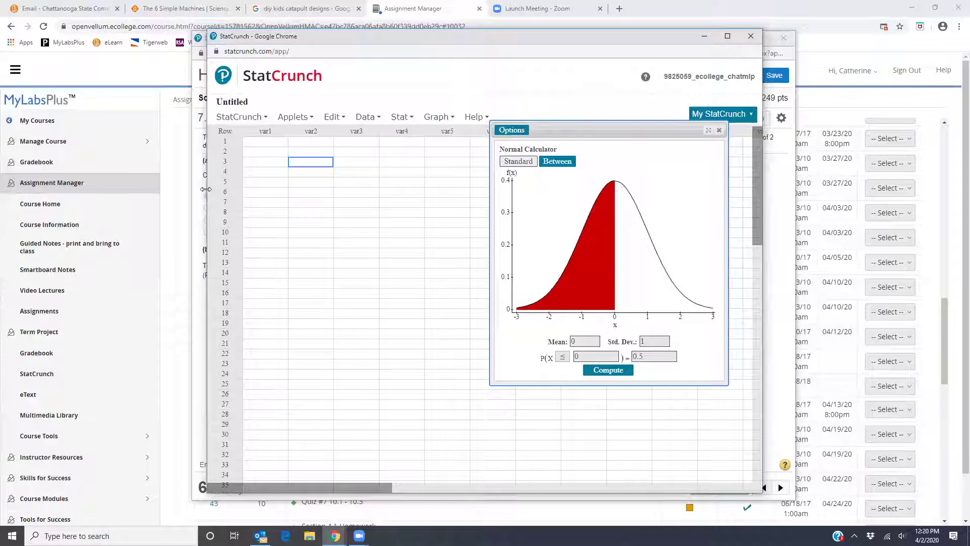
Arrange the homework window on the left and StatCrunch beside it.
left_click_drag(205, 189, 513, 189)
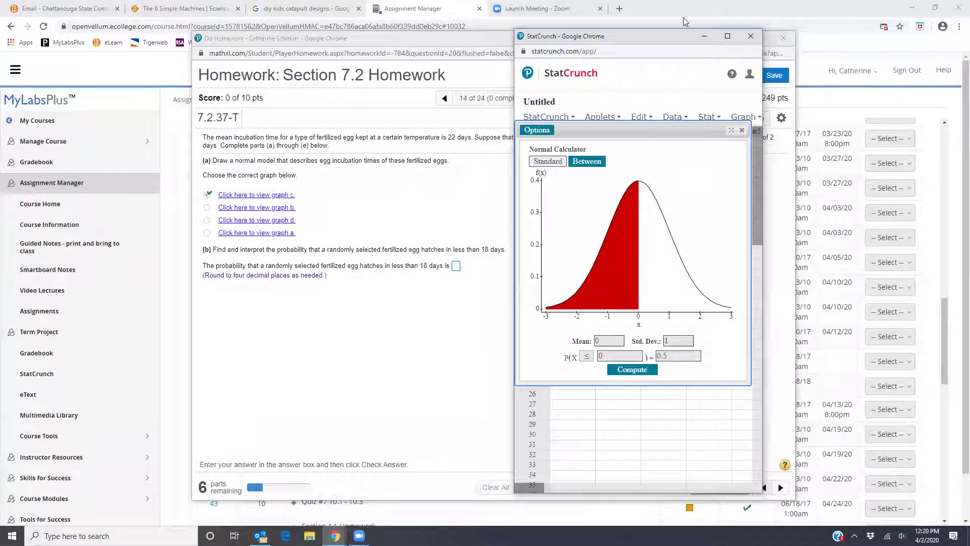
left_click(333, 38)
left_click_drag(333, 38, 159, 41)
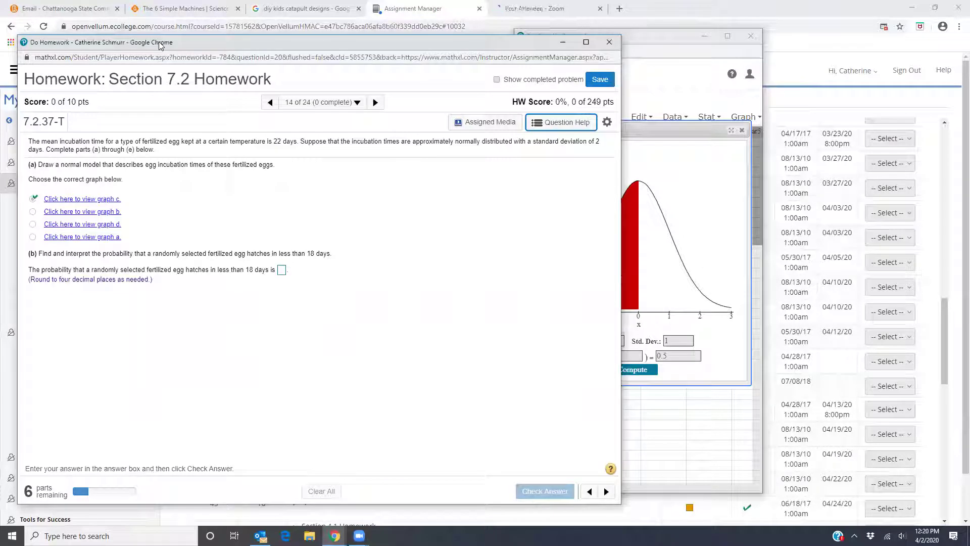
key("alt+Tab")
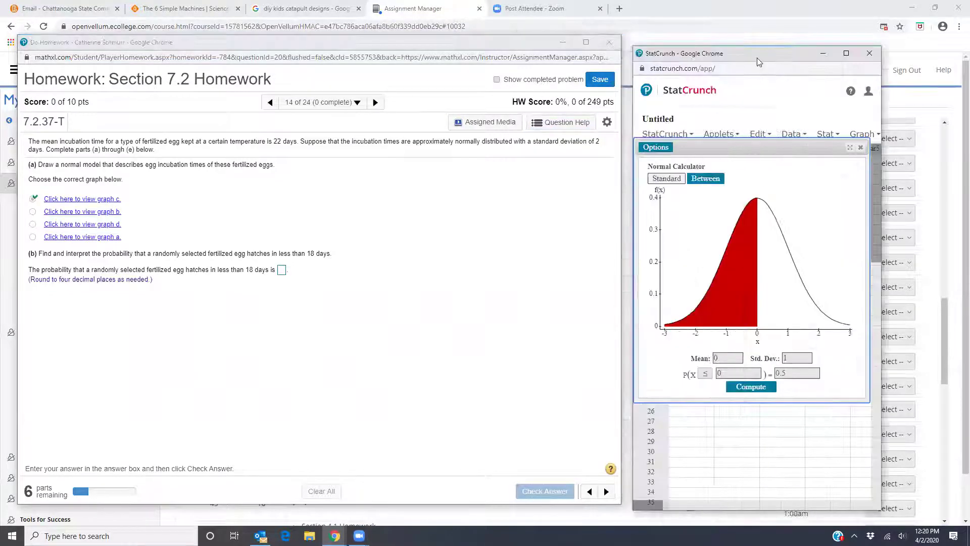
Compute P(X ≤ 18) with mean 22 and standard deviation 2, giving 0.02275013.
left_click(717, 359)
left_click_drag(717, 358, 710, 360)
type("22")
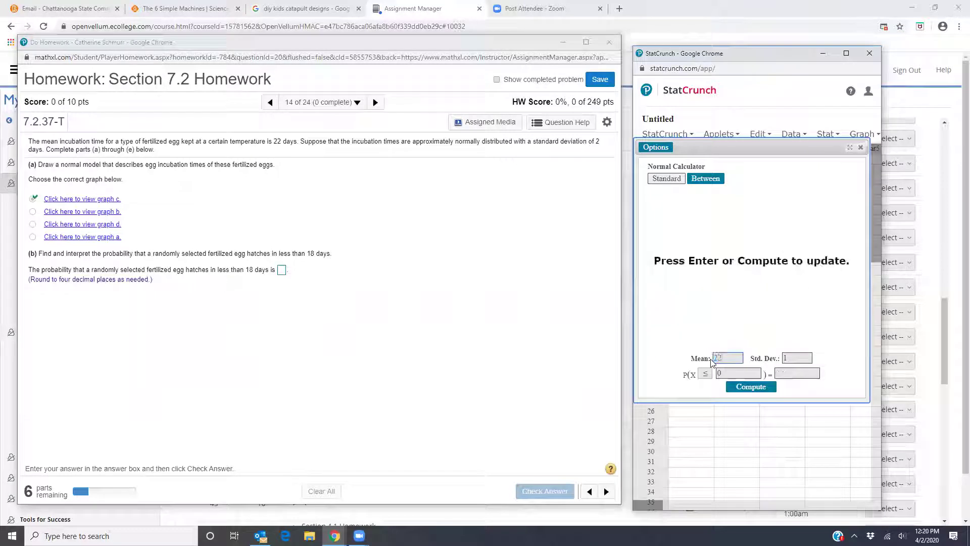
left_click_drag(799, 358, 776, 360)
type("2")
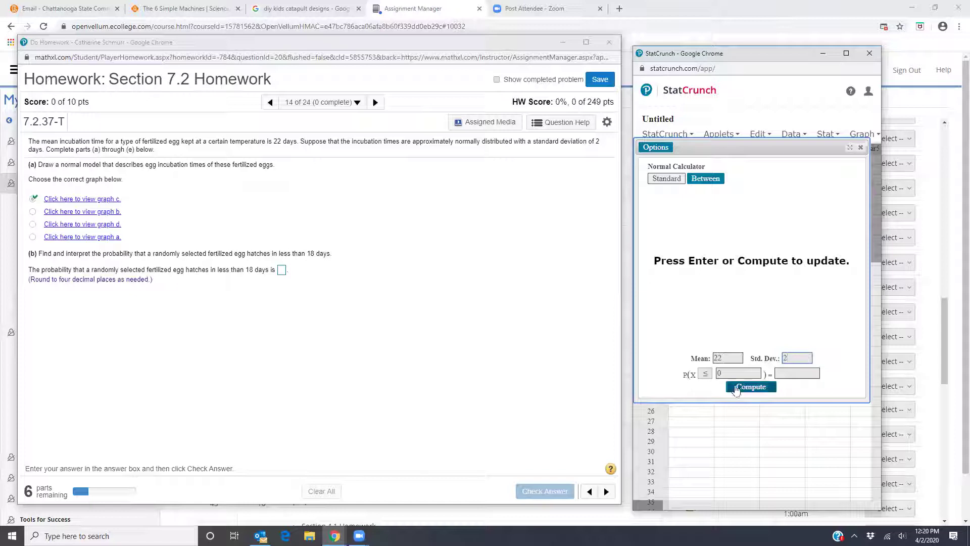
double_click(728, 372)
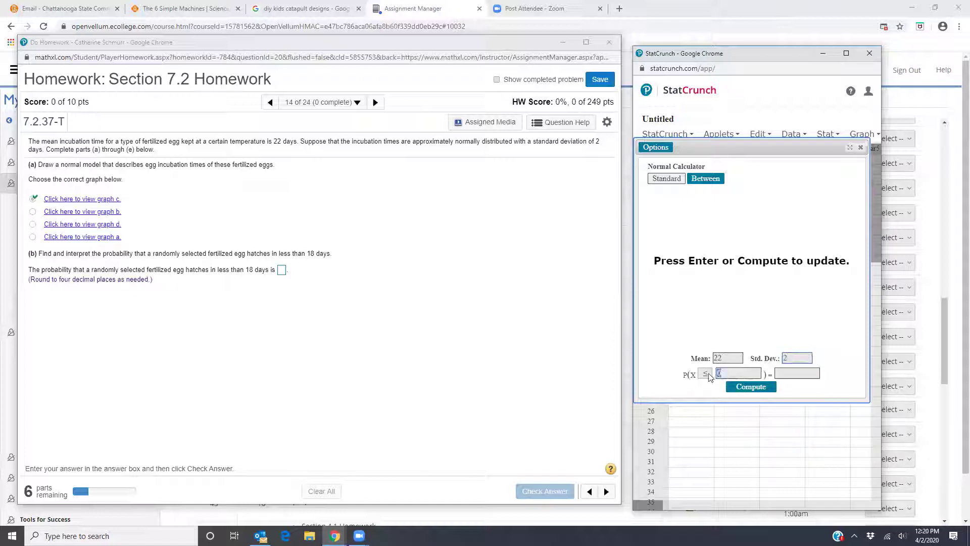
type("18")
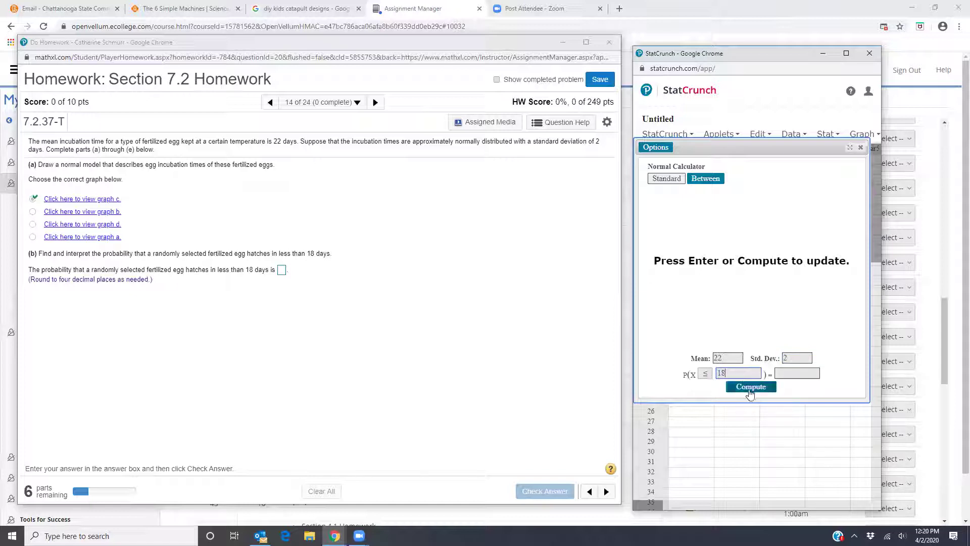
left_click(748, 388)
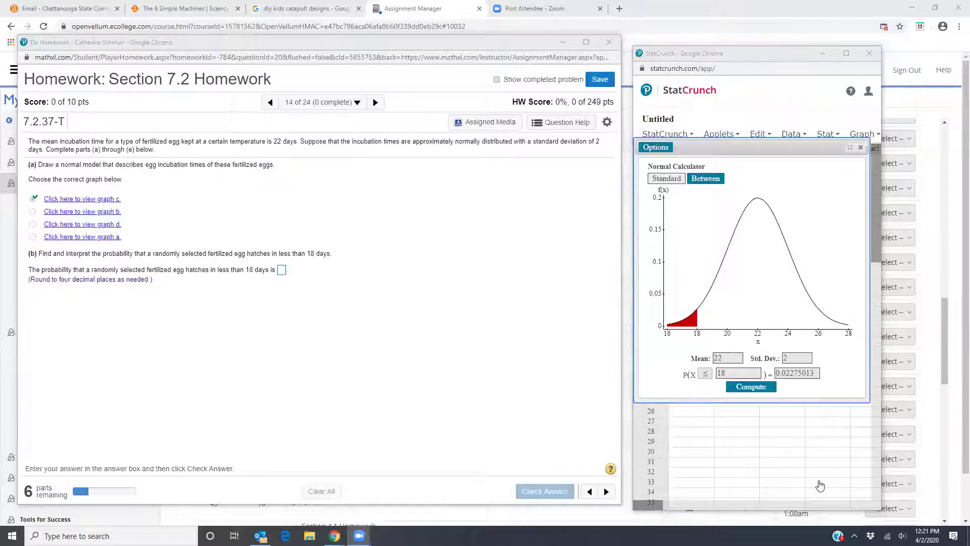
Read 0.02275013 from StatCrunch, enter .0228 for part (b), and check the answer.
left_click(805, 386)
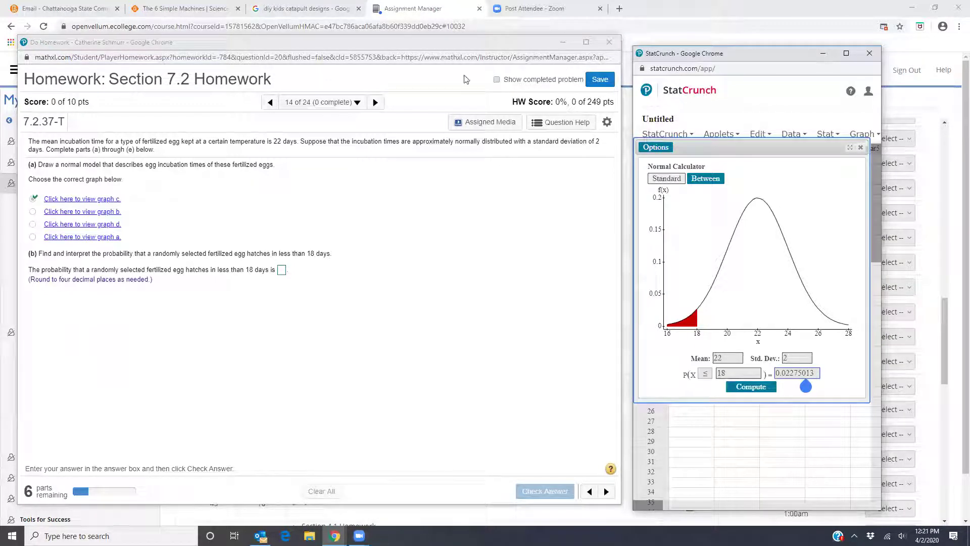
left_click(813, 385)
left_click(282, 270)
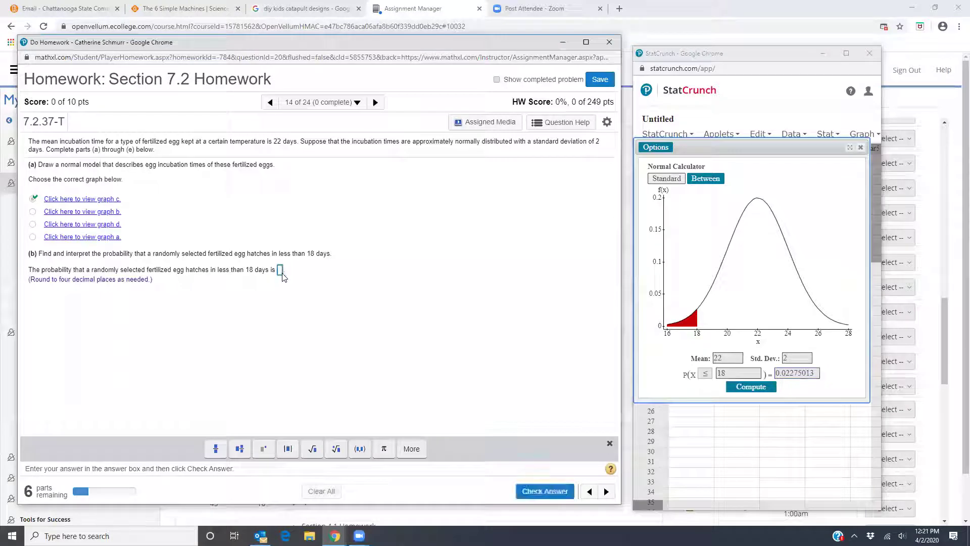
type(".0228")
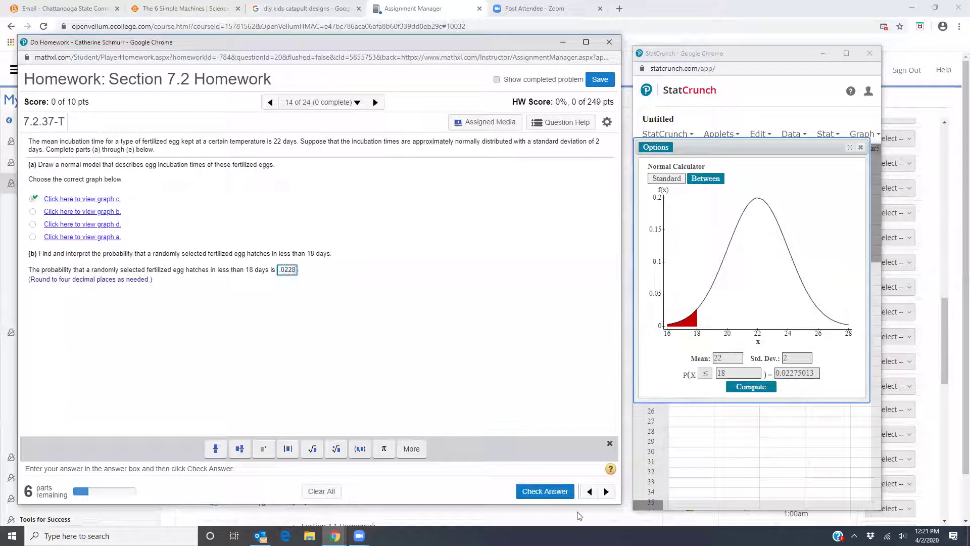
left_click(533, 491)
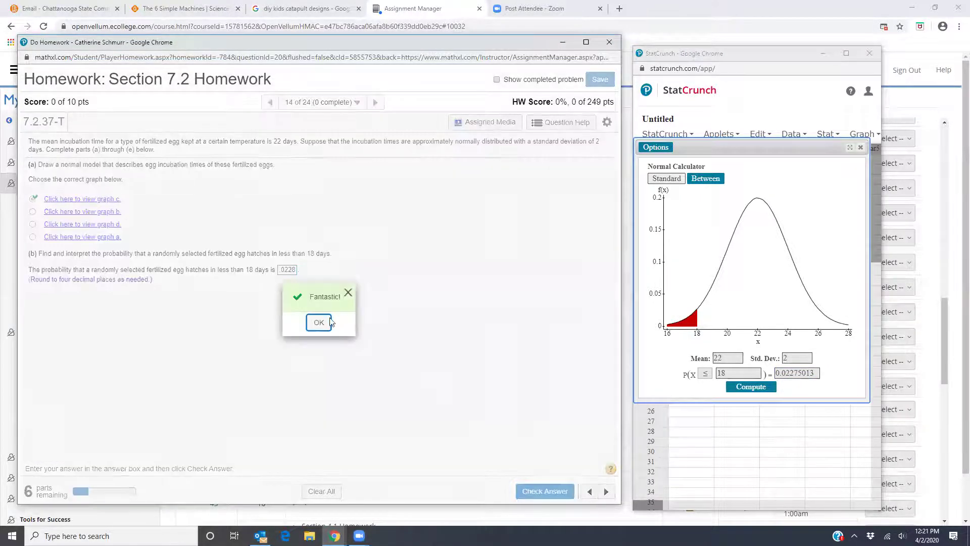
left_click(321, 326)
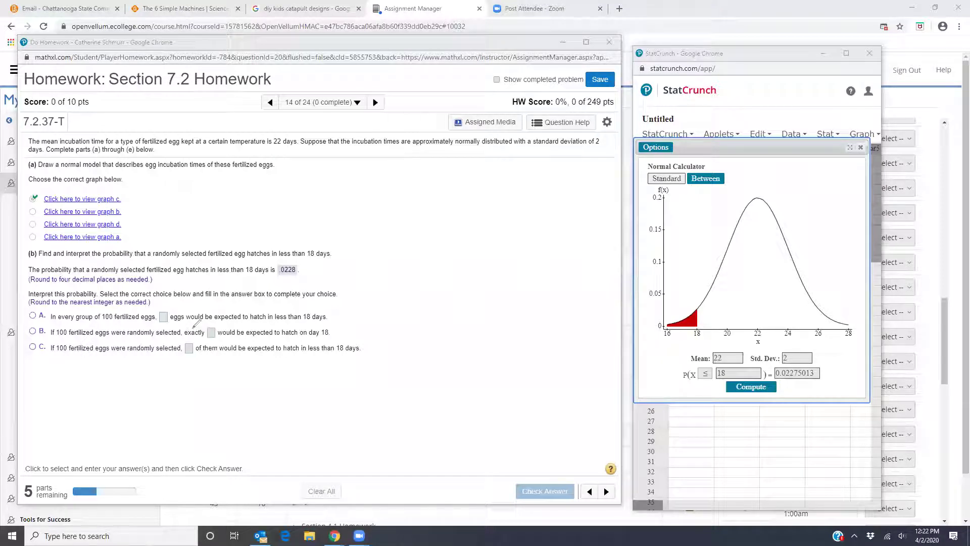
Strike out 'exactly' and 'every group', underline 'randomly selected', and circle choice C's blank.
mouse_move(186, 327)
left_mouse_down()
mouse_move(204, 337)
mouse_move(193, 332)
mouse_move(203, 329)
left_mouse_up()
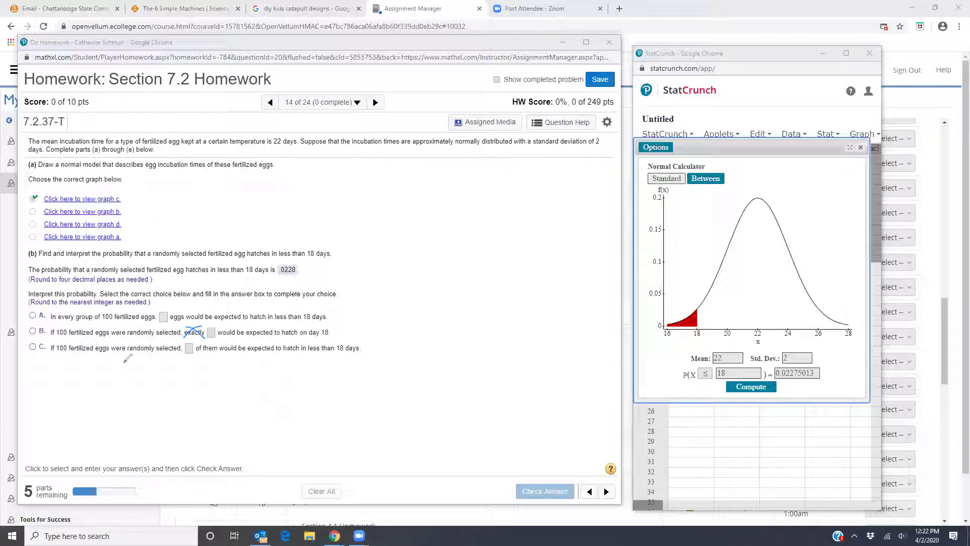
mouse_move(127, 354)
left_mouse_down()
mouse_move(180, 353)
mouse_move(123, 354)
left_mouse_up()
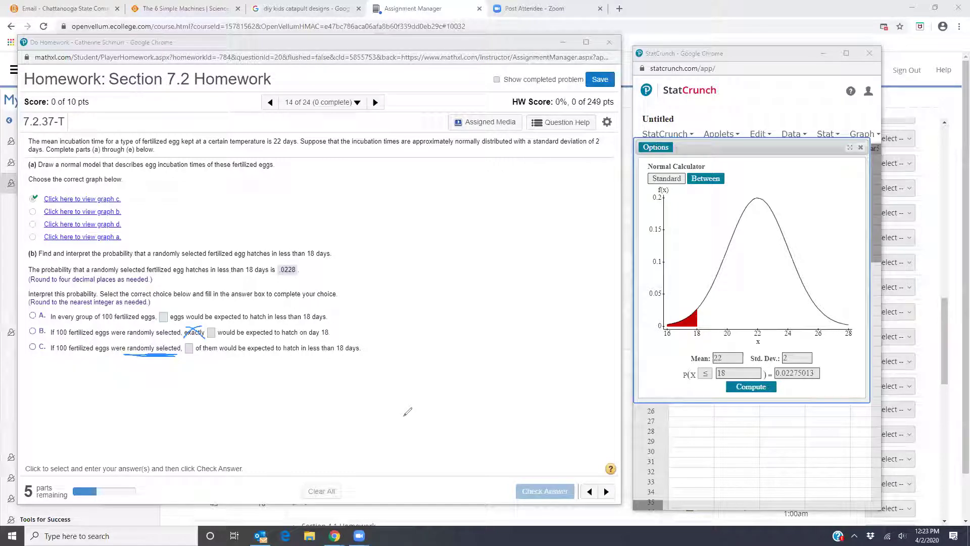
mouse_move(67, 312)
left_mouse_down()
mouse_move(87, 322)
mouse_move(66, 323)
left_mouse_up()
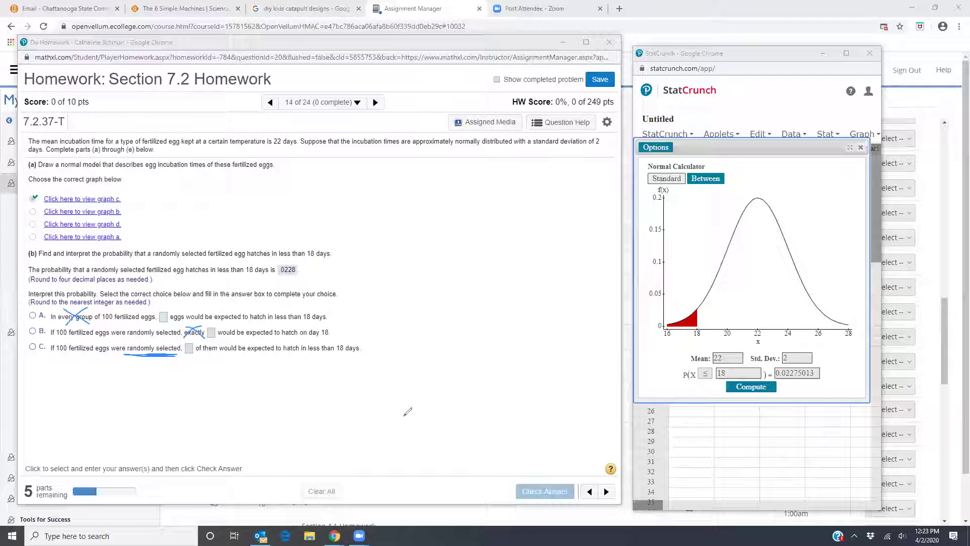
mouse_move(194, 336)
left_mouse_down()
mouse_move(177, 356)
mouse_move(186, 364)
mouse_move(199, 352)
mouse_move(192, 344)
mouse_move(179, 347)
mouse_move(197, 359)
left_mouse_up()
Handwrite '.0228 × 100' beside the choices and underline 'If 100' in choice C.
mouse_move(403, 320)
left_mouse_down()
mouse_move(428, 334)
mouse_move(442, 321)
mouse_move(435, 334)
mouse_move(443, 334)
mouse_move(459, 318)
mouse_move(453, 333)
mouse_move(473, 325)
left_mouse_up()
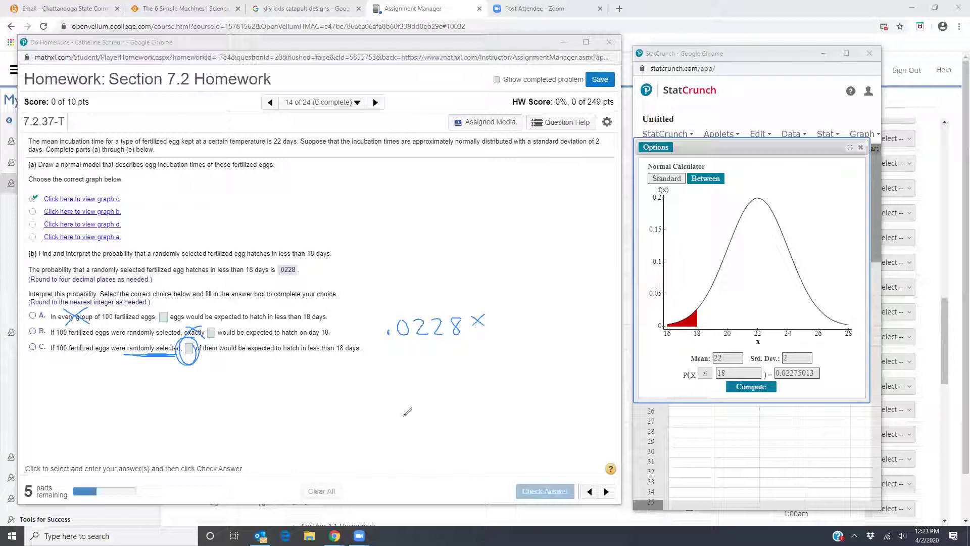
left_click_drag(56, 356, 70, 357)
mouse_move(500, 310)
left_mouse_down()
mouse_move(499, 331)
mouse_move(515, 317)
mouse_move(528, 327)
mouse_move(537, 318)
left_mouse_up()
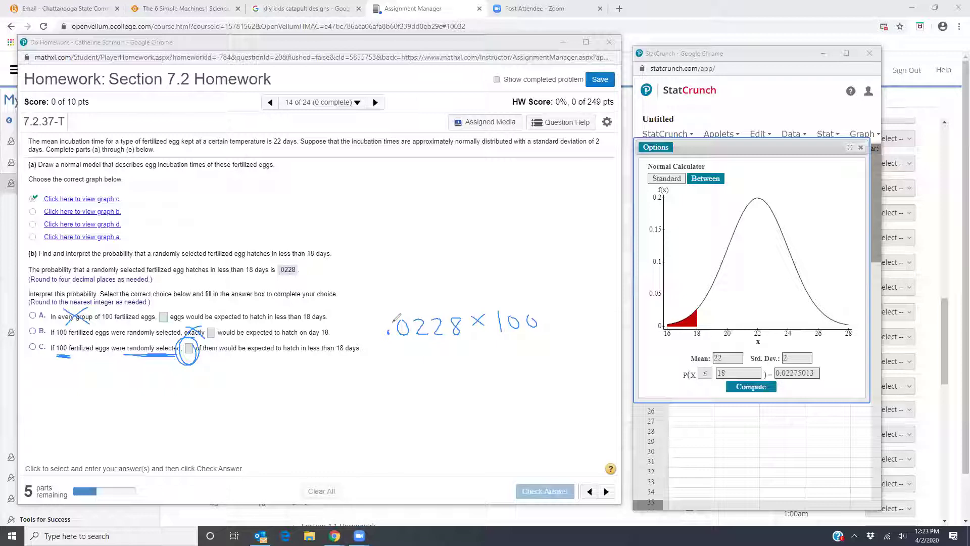
Select choice C, enter 2 eggs in its blank, and check the answer to reach part (c).
left_click(189, 348)
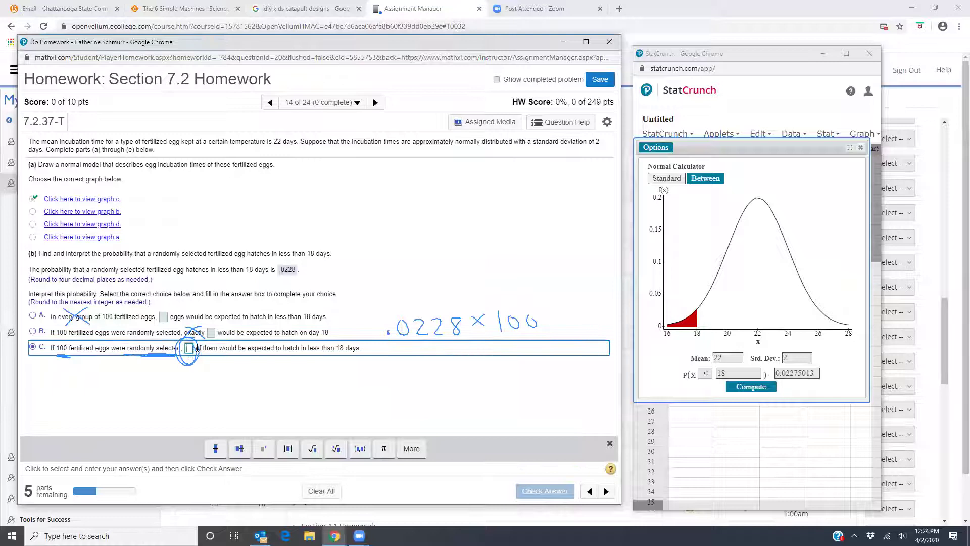
type("2.28")
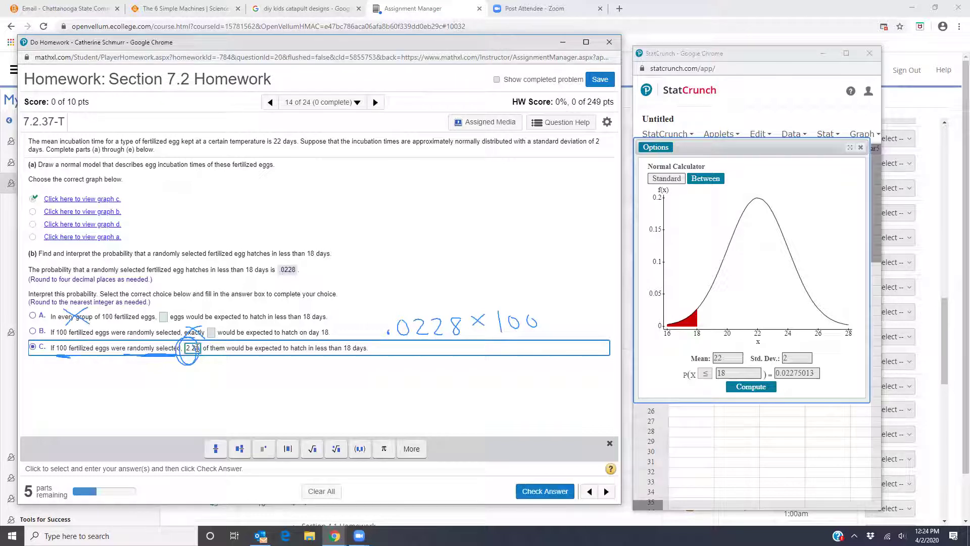
key("BackSpace")
key("BackSpace")
key("BackSpace")
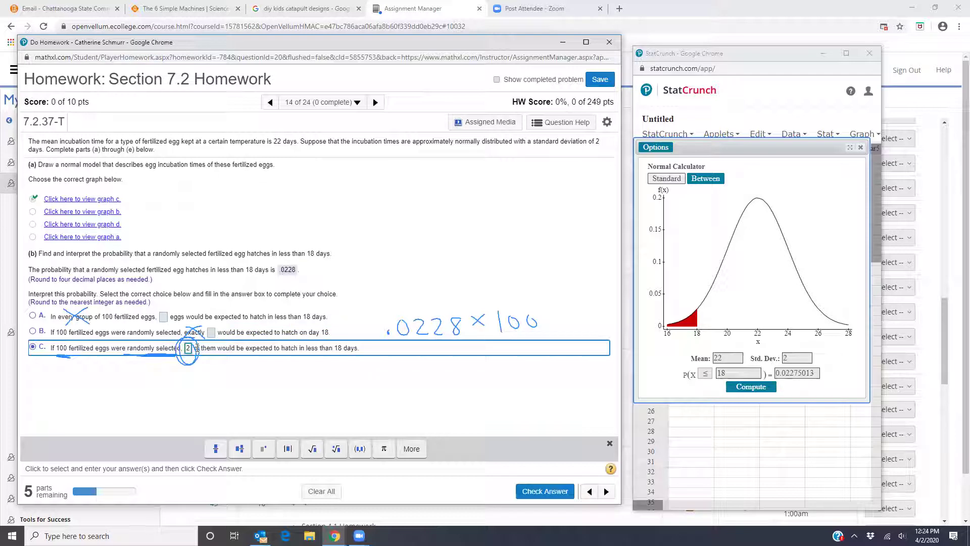
key("Return")
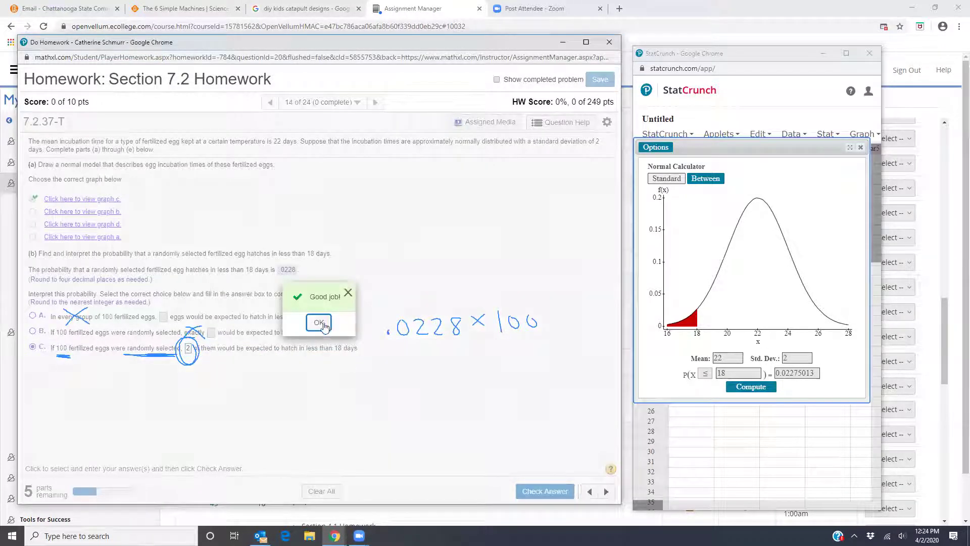
left_click(324, 326)
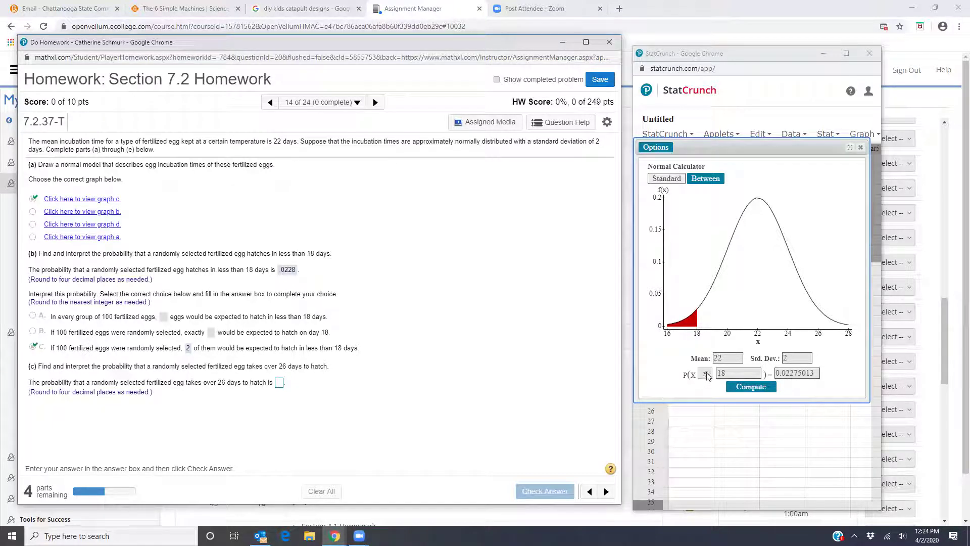
Compute P(X ≥ 26) = 0.02275 for mean 22, SD 2, and enter .0228 in part (c).
left_click_drag(736, 150, 736, 174)
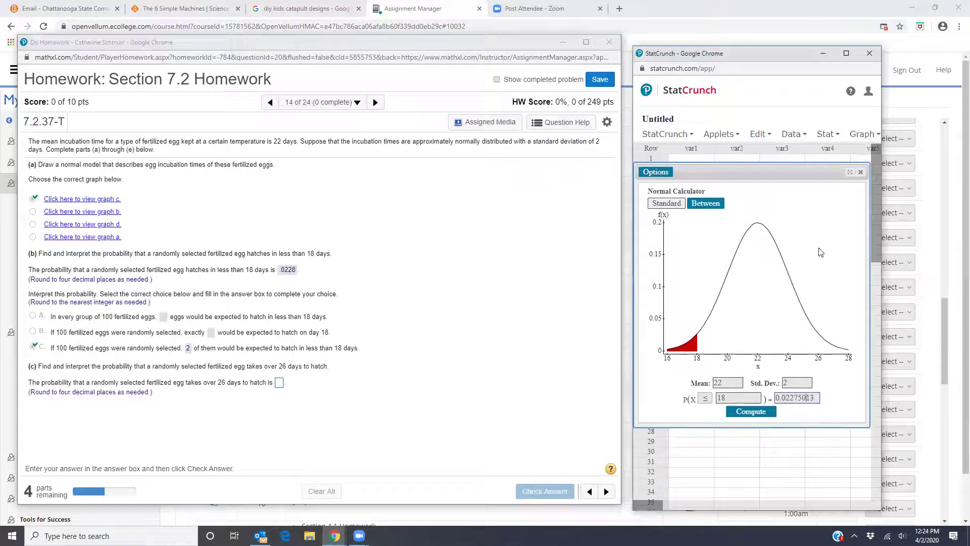
left_click(705, 401)
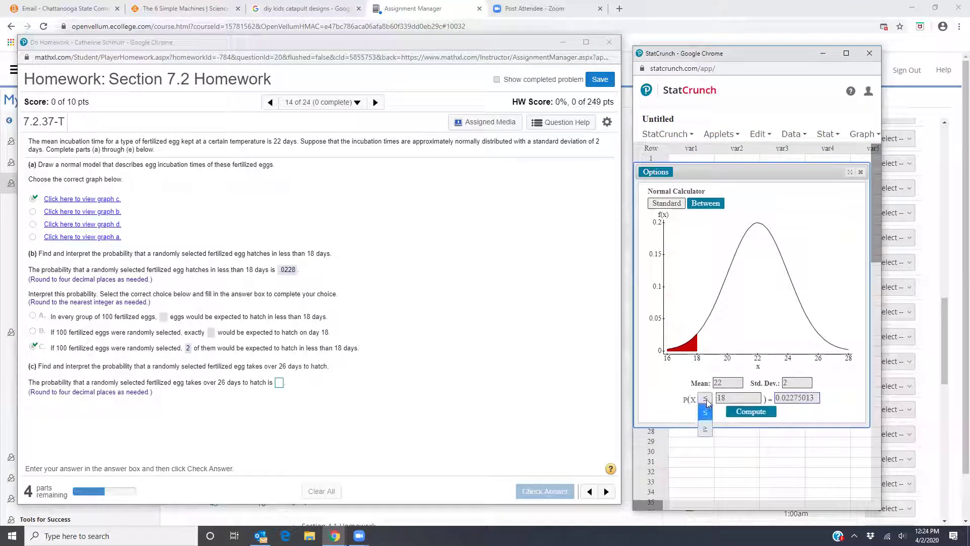
left_click(705, 430)
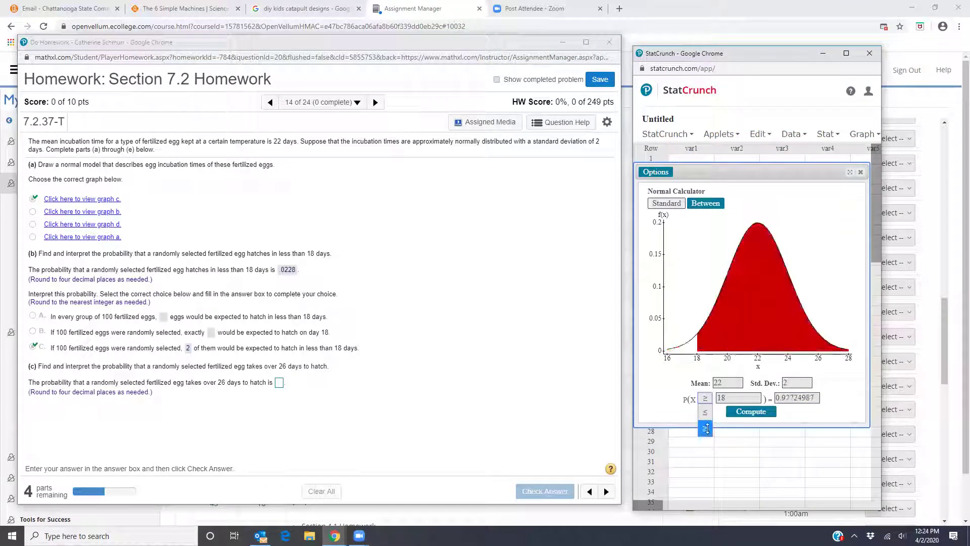
double_click(725, 398)
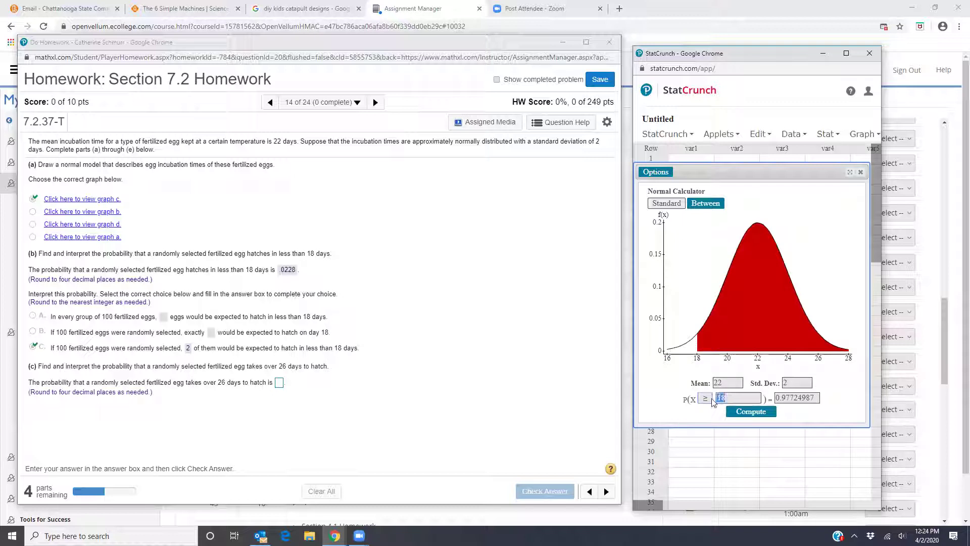
type("26")
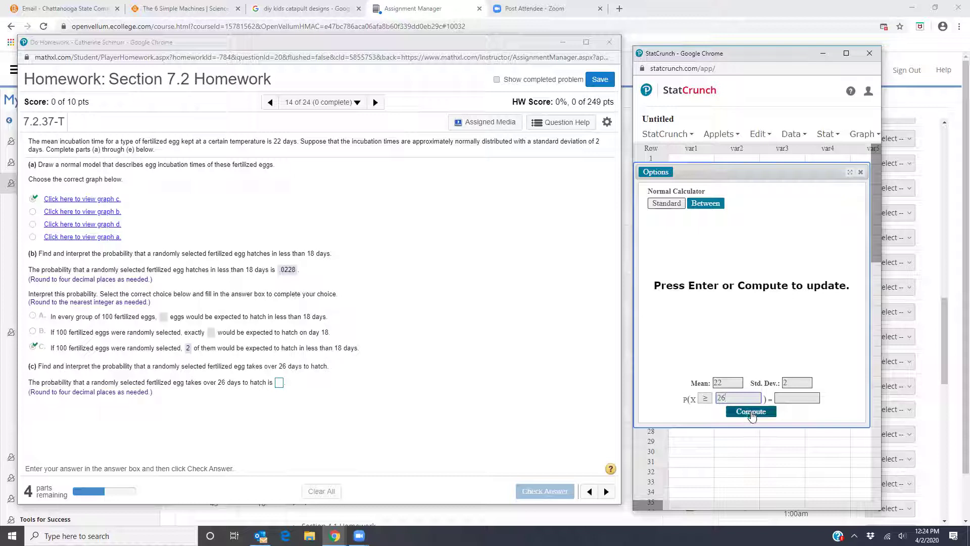
left_click(751, 412)
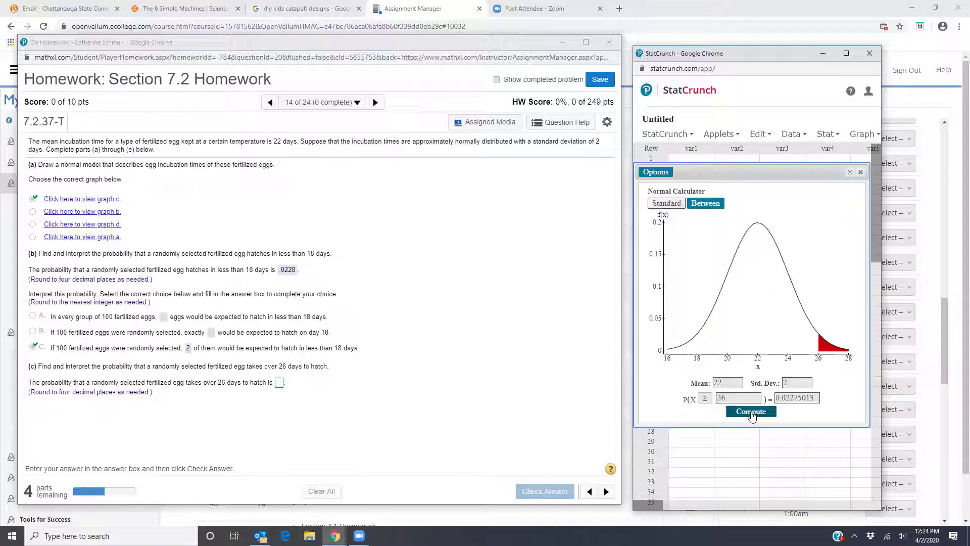
left_click(282, 387)
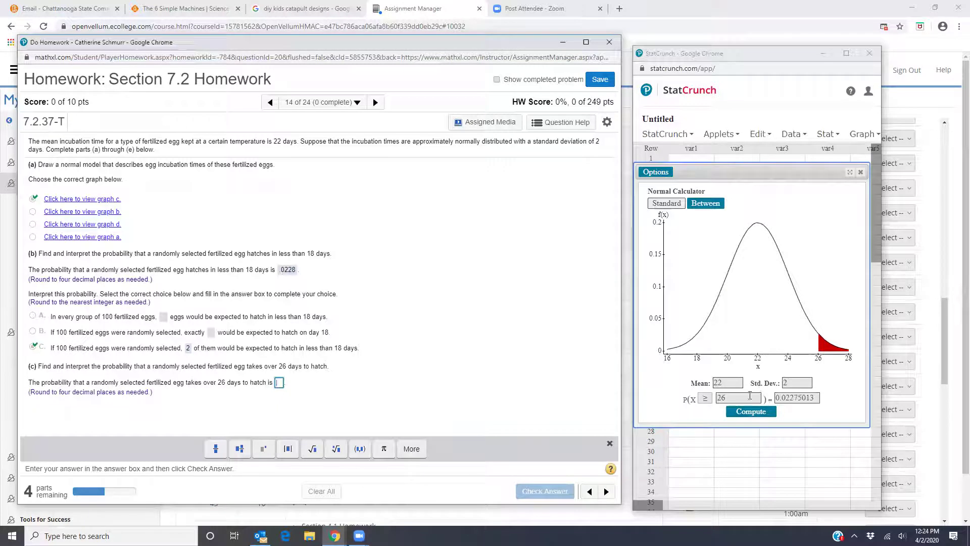
type(".0")
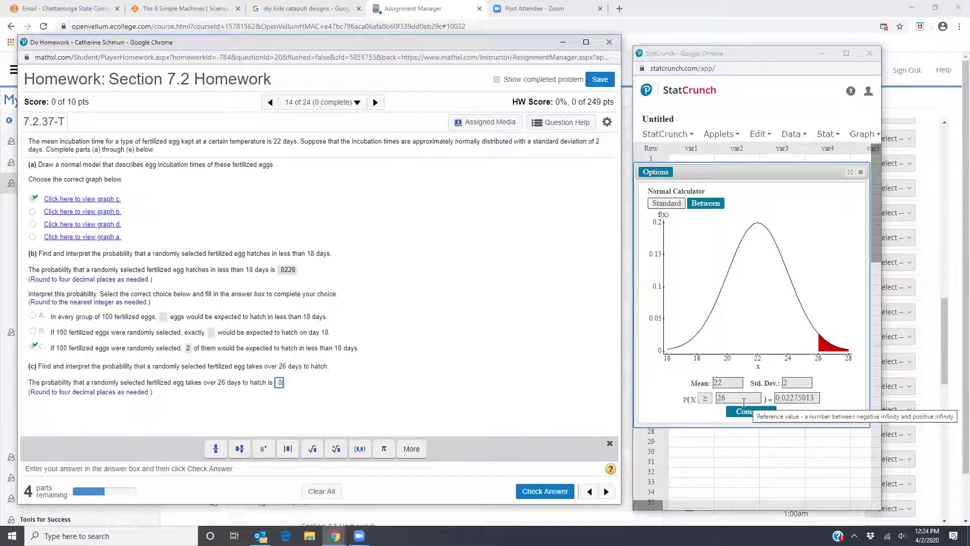
type("228")
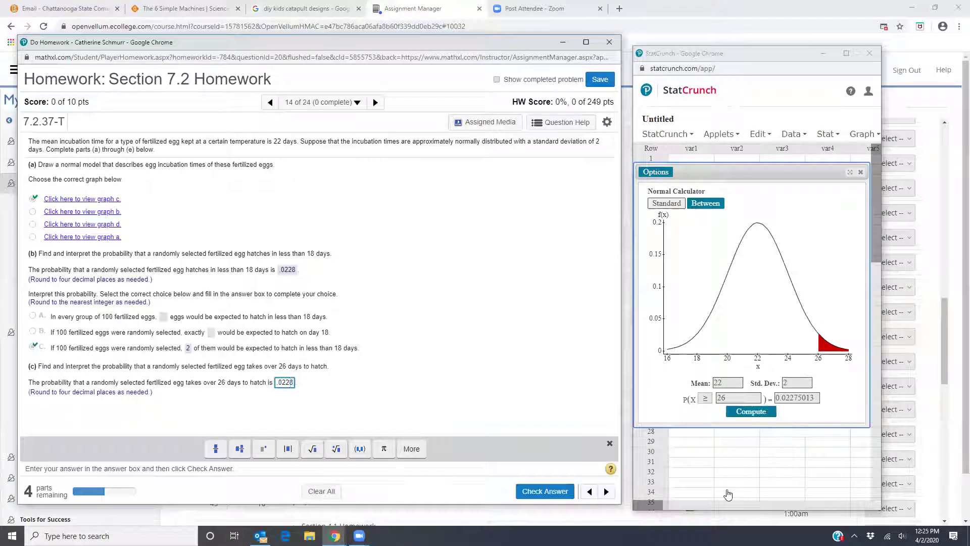
Check part (c)'s .0228, then answer its interpretation as choice C with 2 eggs.
left_click(539, 493)
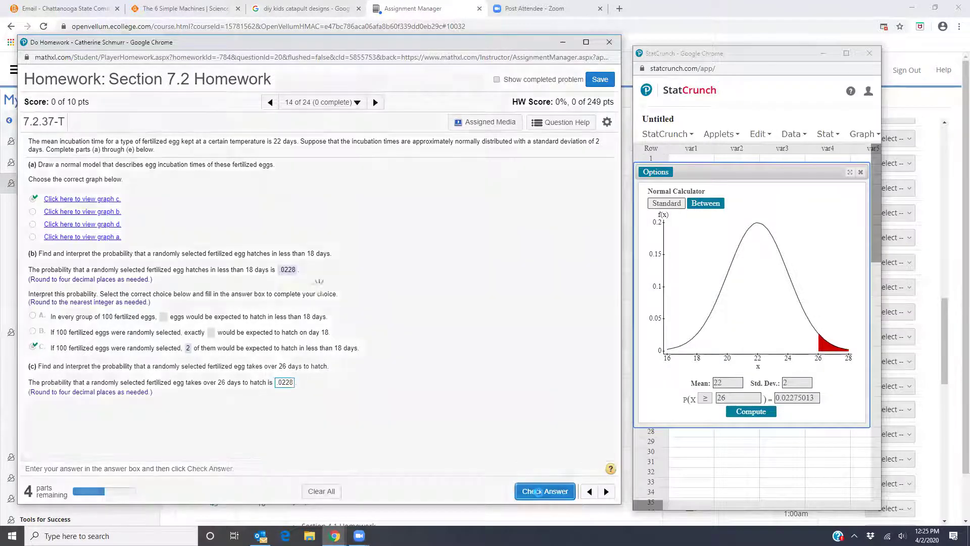
left_click(319, 323)
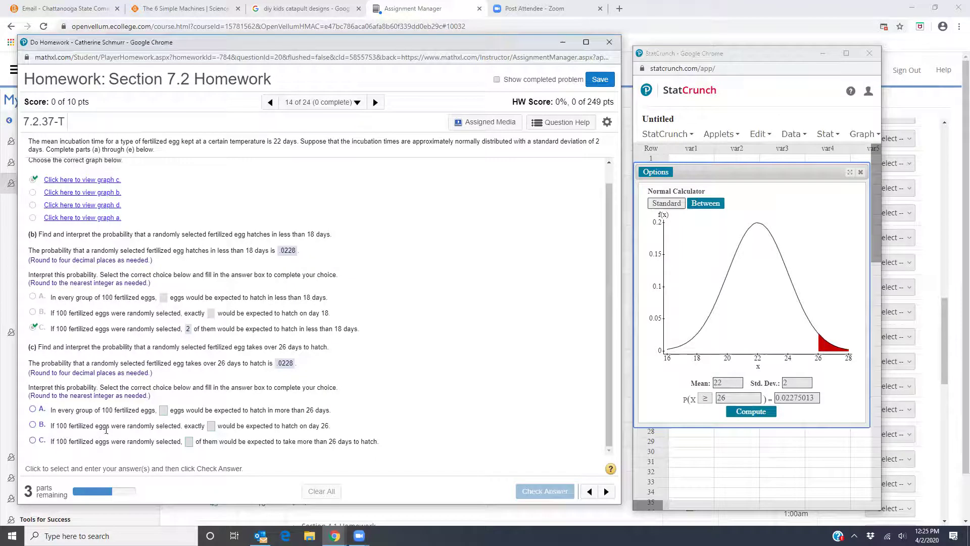
left_click(188, 442)
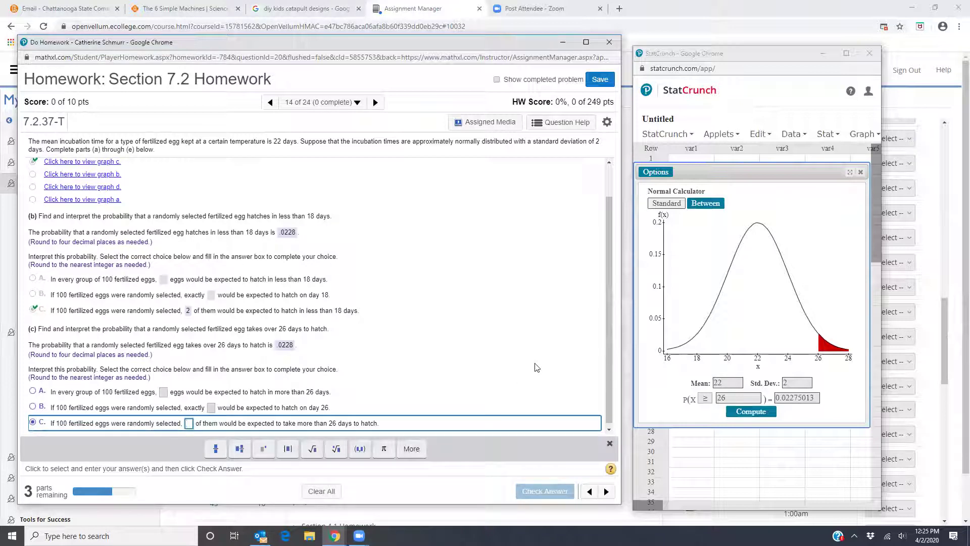
type("2")
left_click(526, 491)
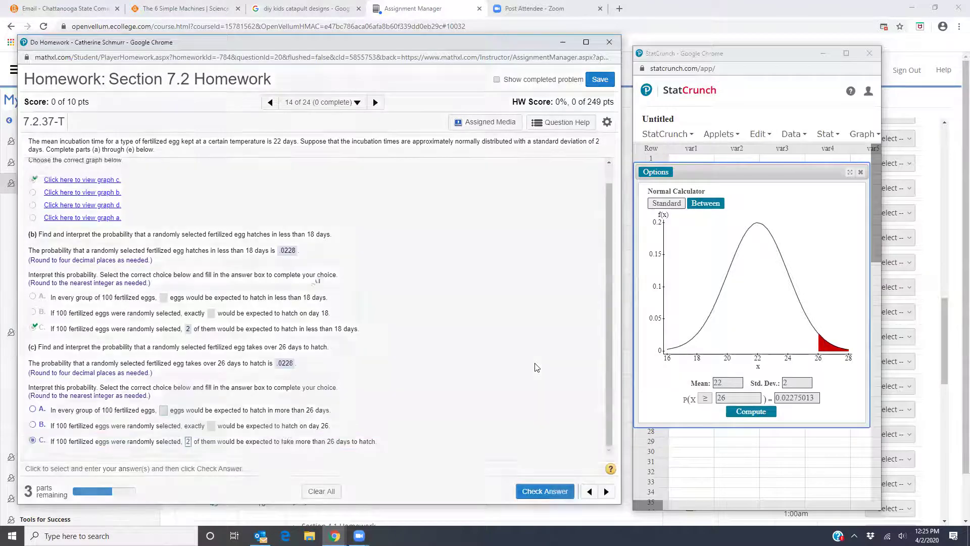
left_click(327, 326)
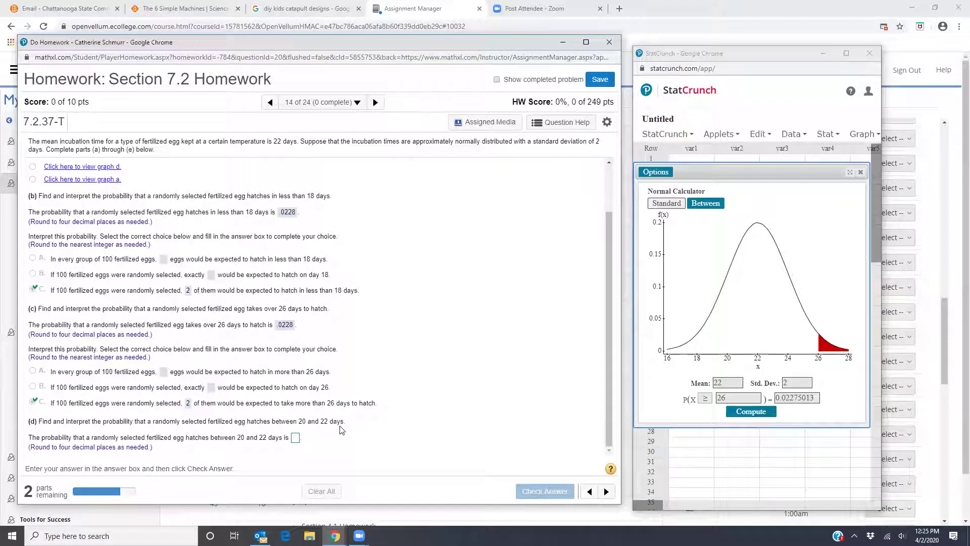
Compute P(20 ≤ X ≤ 22) = 0.34134475 using the Between option with bounds 20 and 22.
left_click(706, 203)
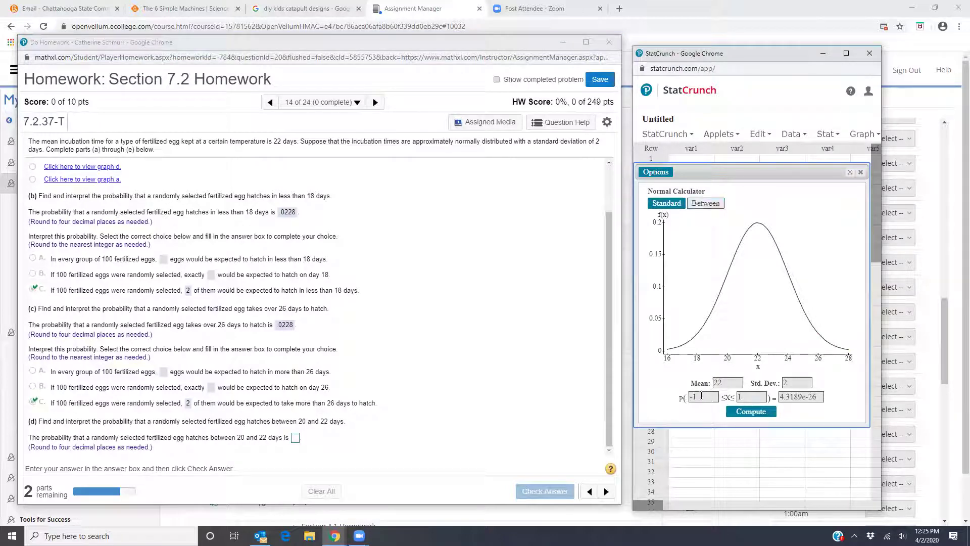
left_click_drag(701, 396, 682, 400)
type("20")
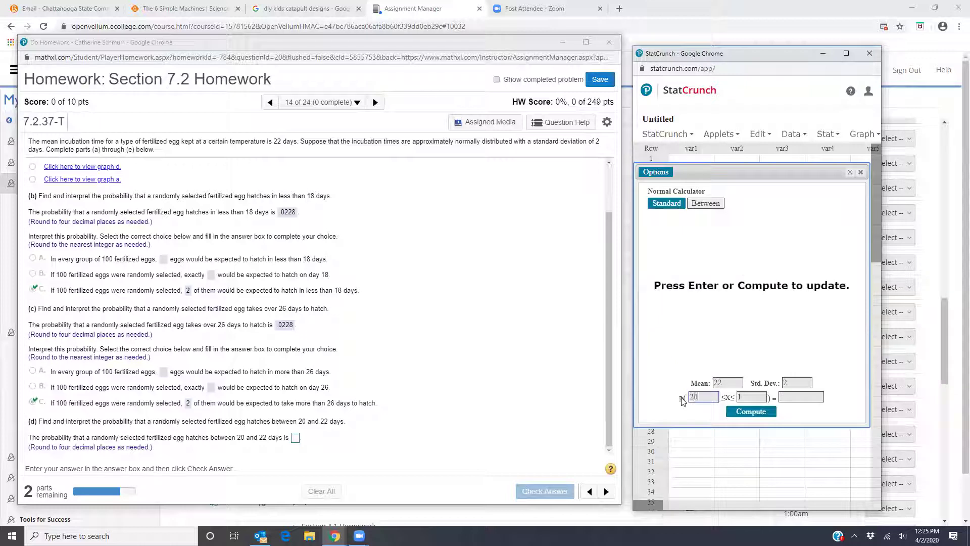
left_click_drag(752, 398, 730, 402)
type("22")
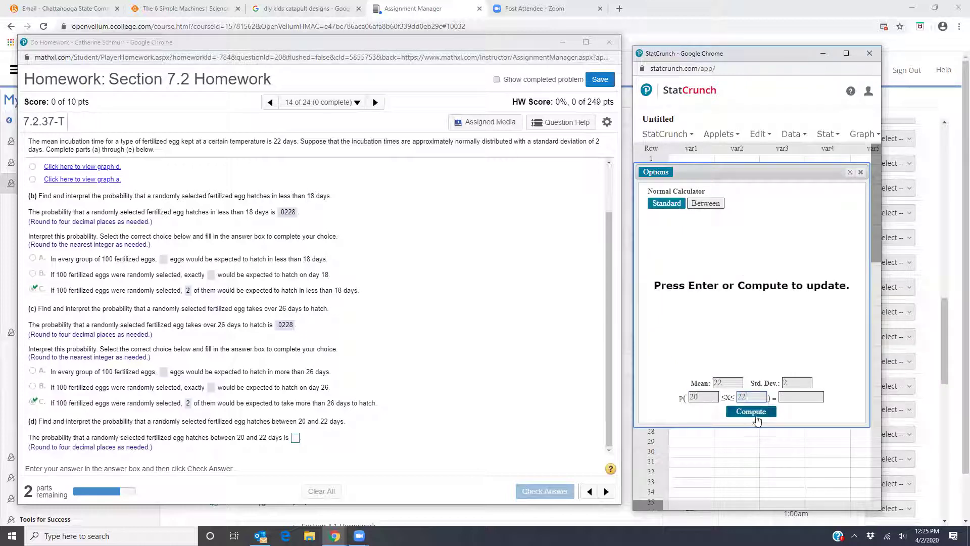
left_click(751, 410)
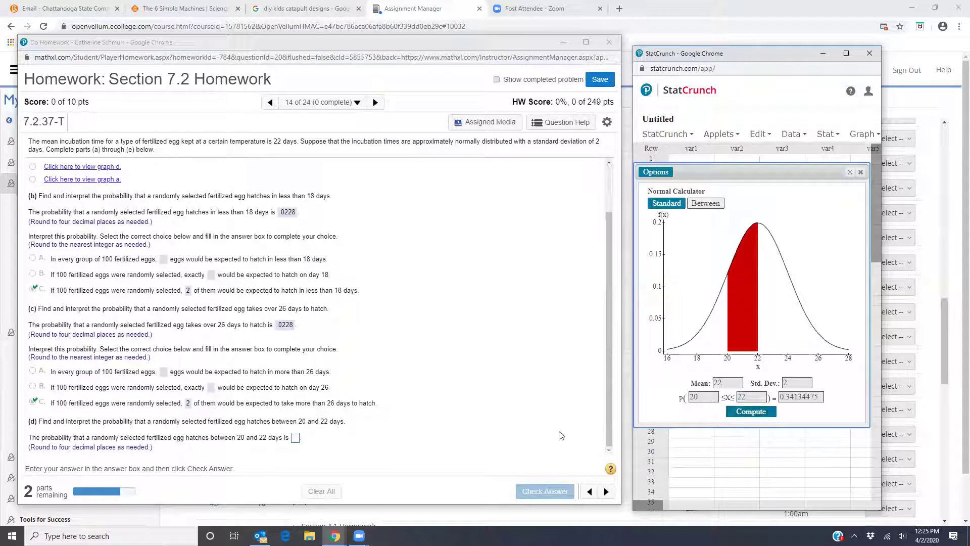
left_click(294, 437)
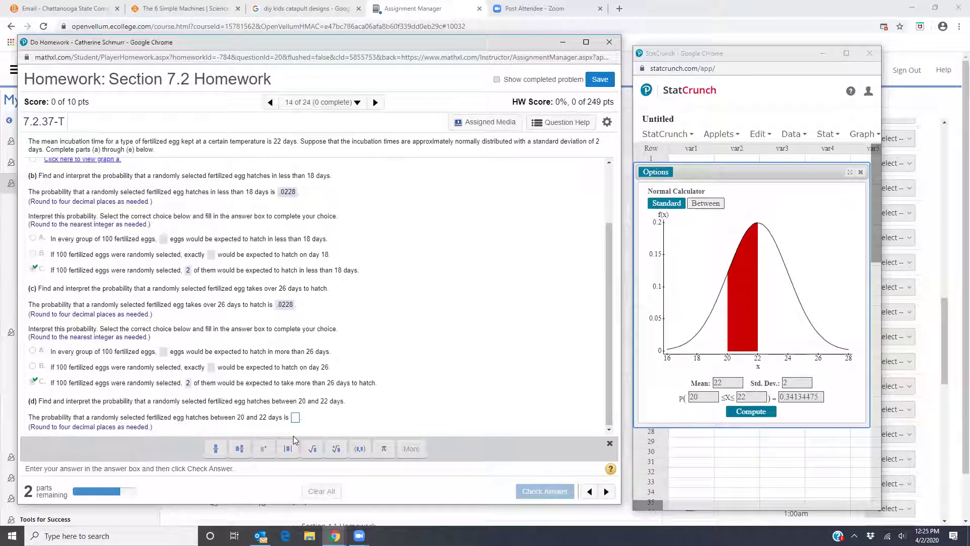
Enter .3413 as part (d)'s probability and check it.
left_click(295, 417)
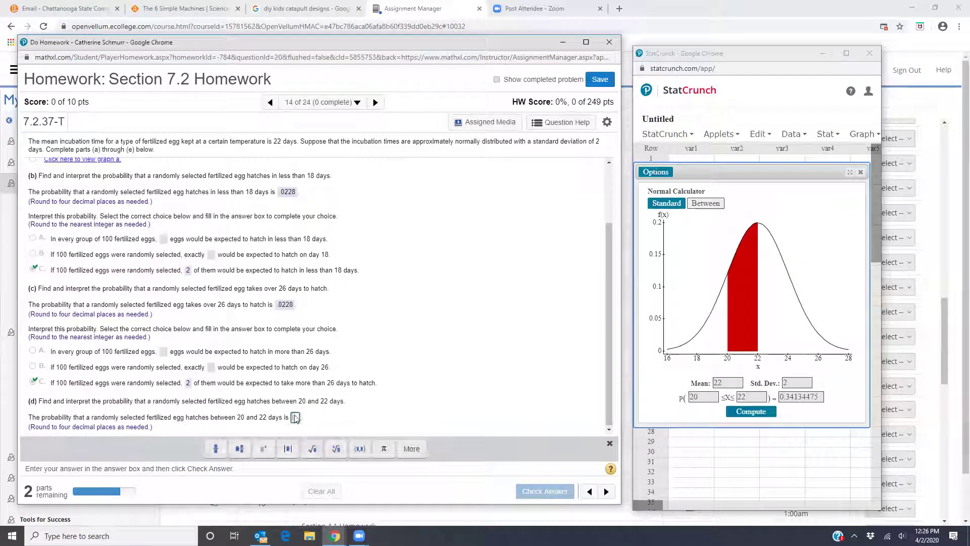
type(".3413")
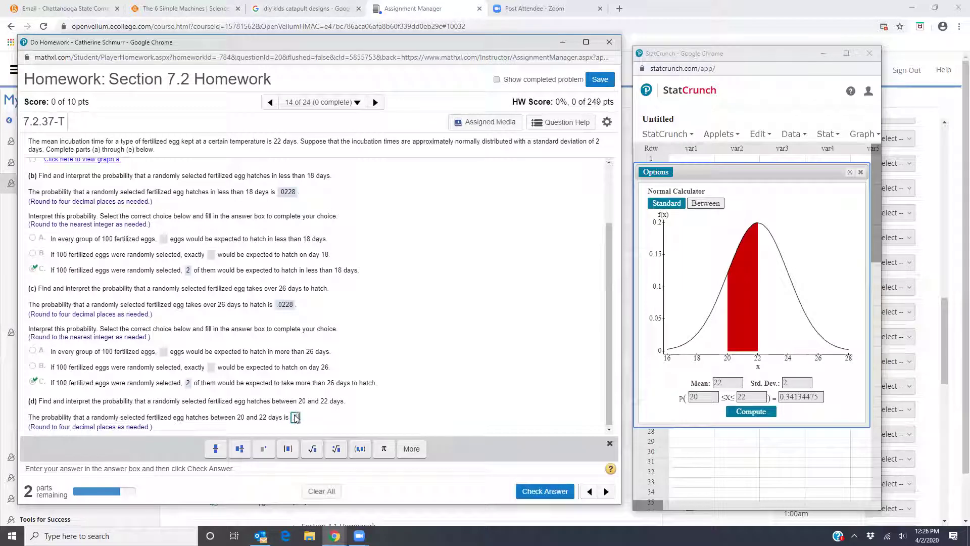
left_click(544, 491)
left_click(319, 323)
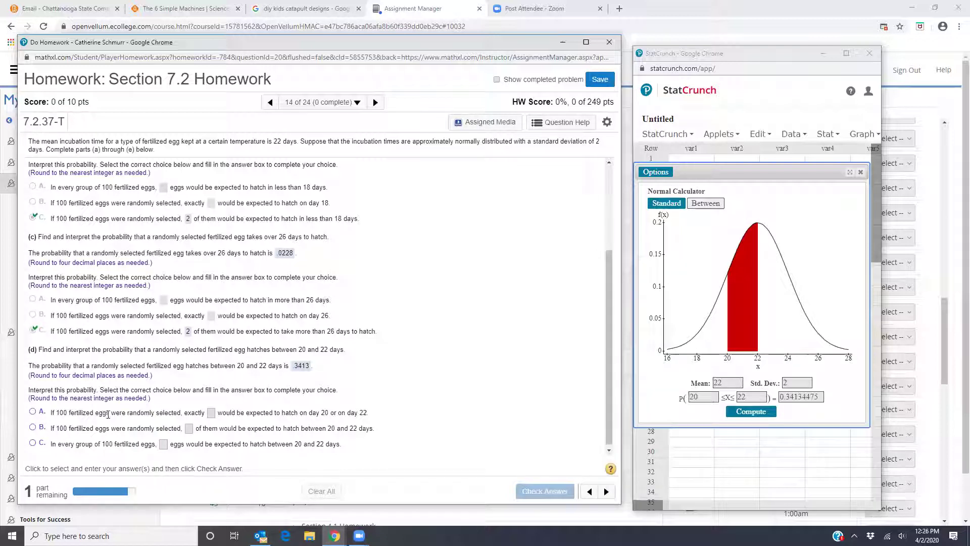
Choose interpretation B with 34 of 100 eggs for part (d) and check it.
left_click(187, 430)
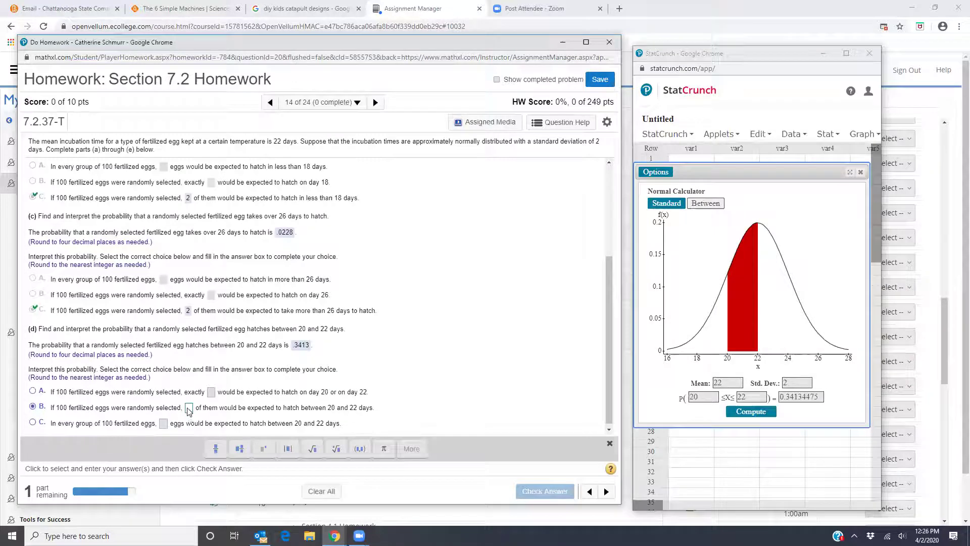
left_click(188, 409)
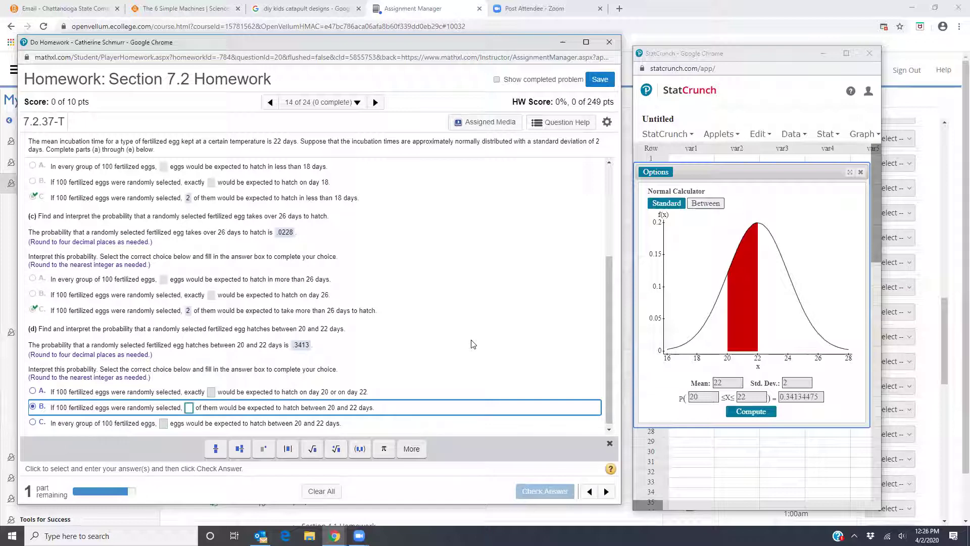
type("34")
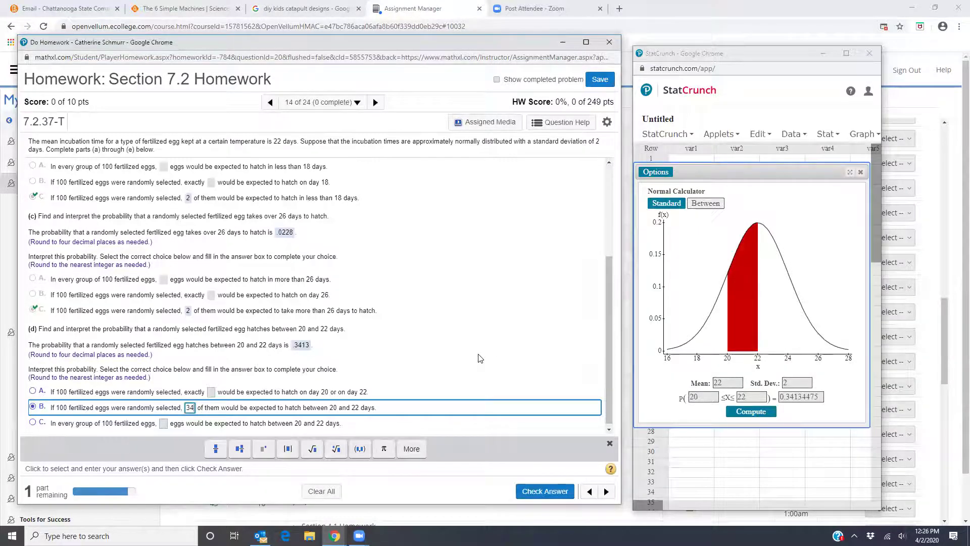
key("Return")
left_click(319, 323)
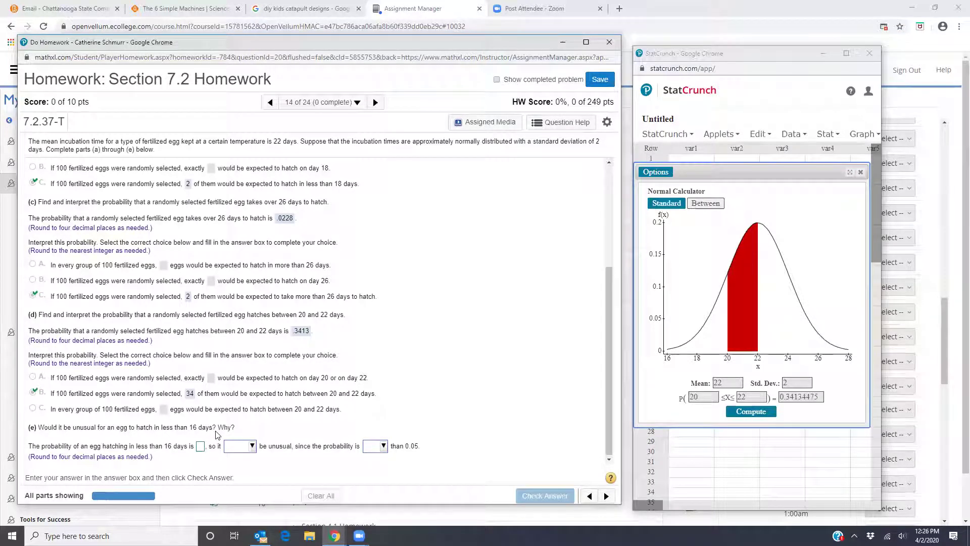
Compute P(X ≤ 16) = 0.0013499 with a one-sided ≤ calculation.
left_click(666, 203)
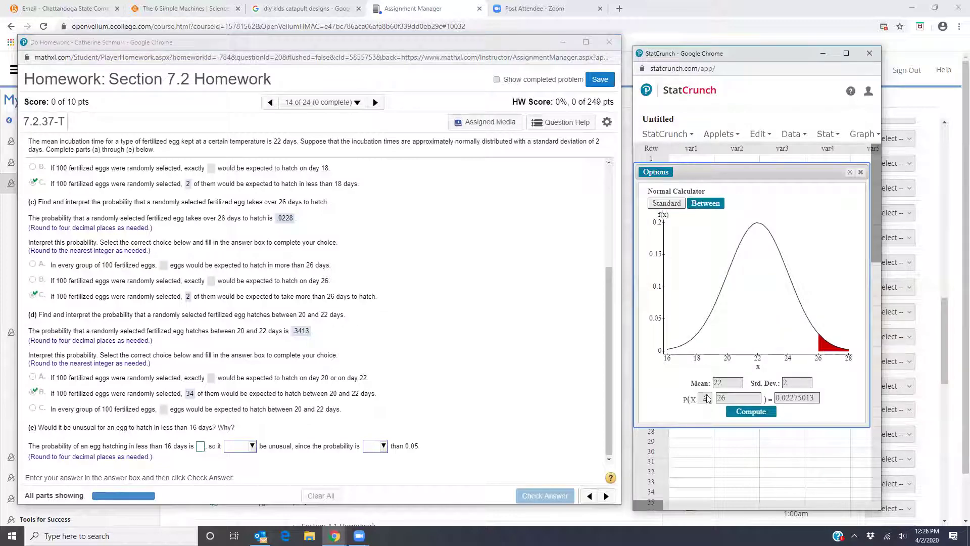
left_click(707, 399)
left_click(708, 402)
key("Tab")
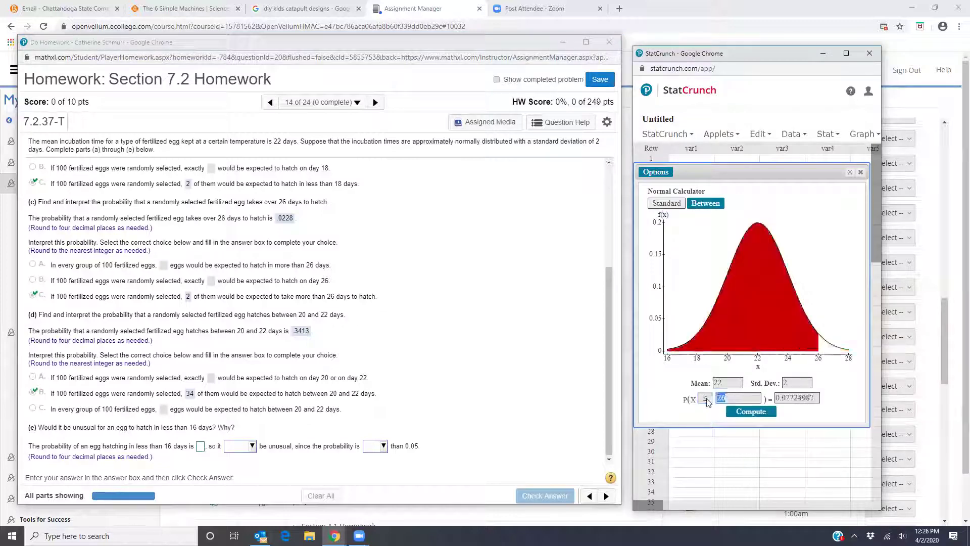
type("16")
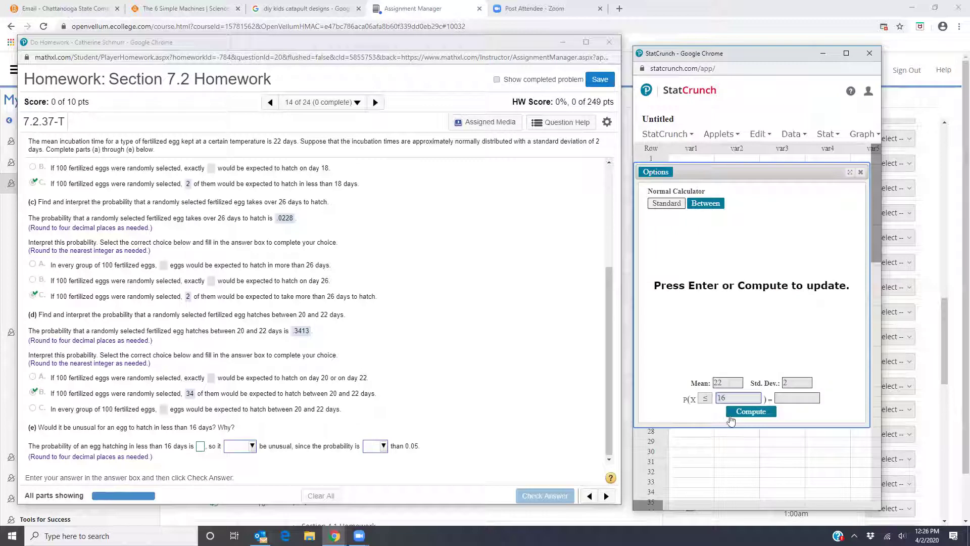
left_click(730, 414)
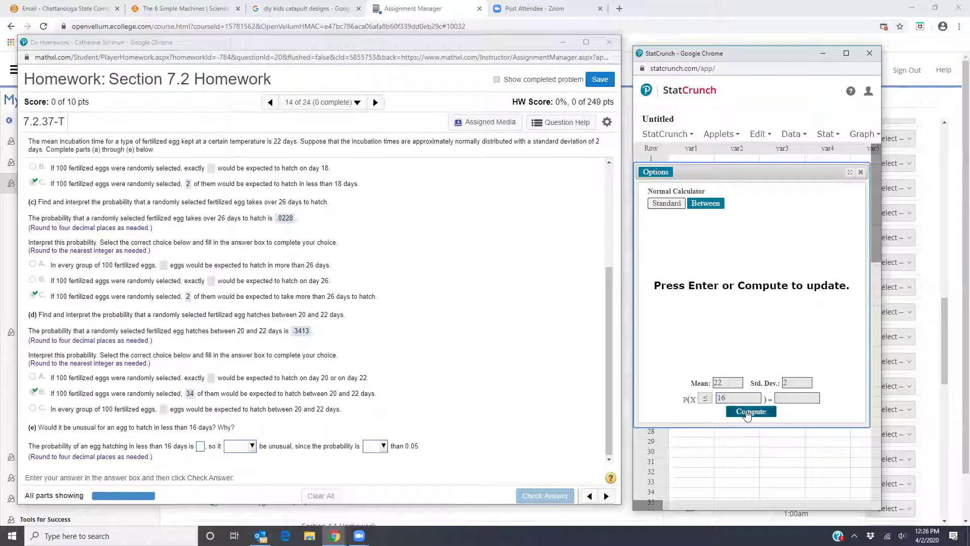
left_click(200, 446)
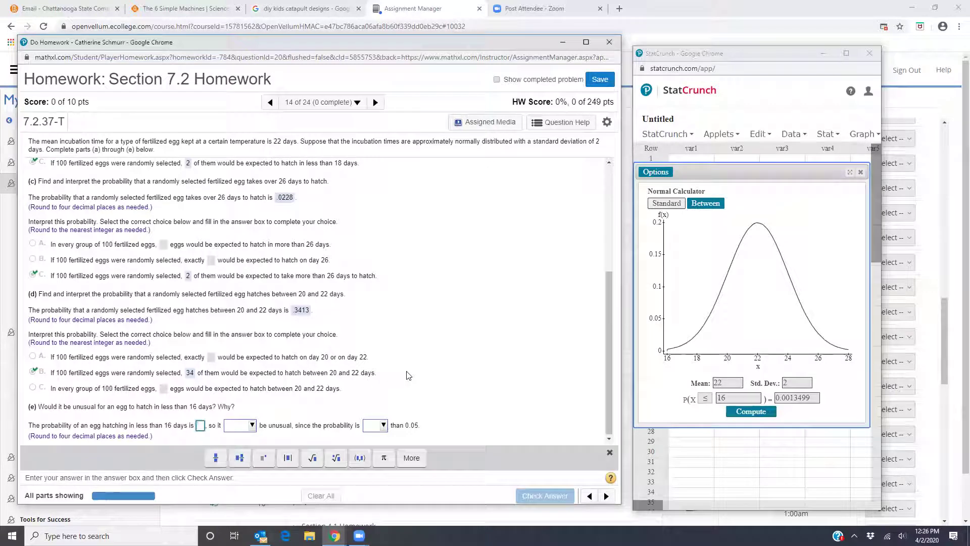
Answer part (e) with .0013, 'would' be unusual, 'less' than 0.05, and check it.
type(".00")
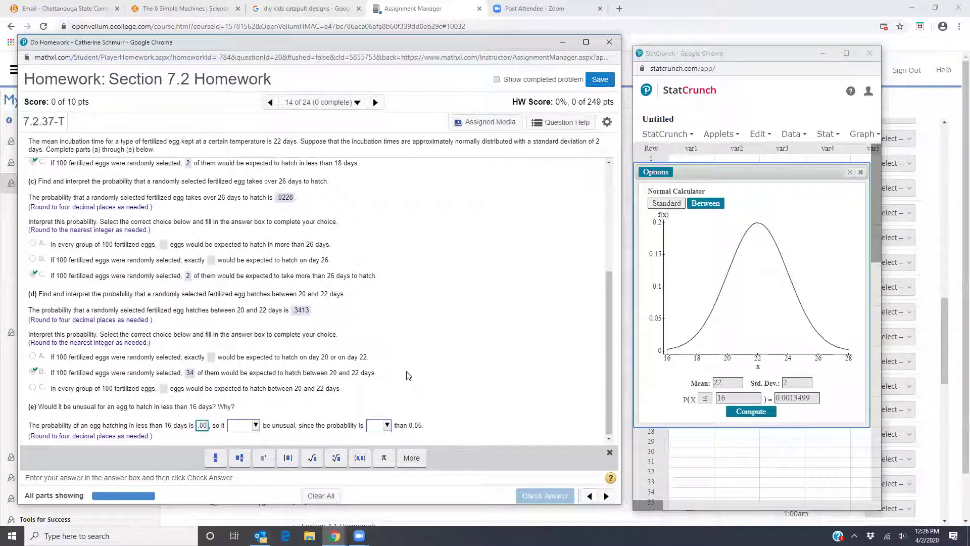
type("13")
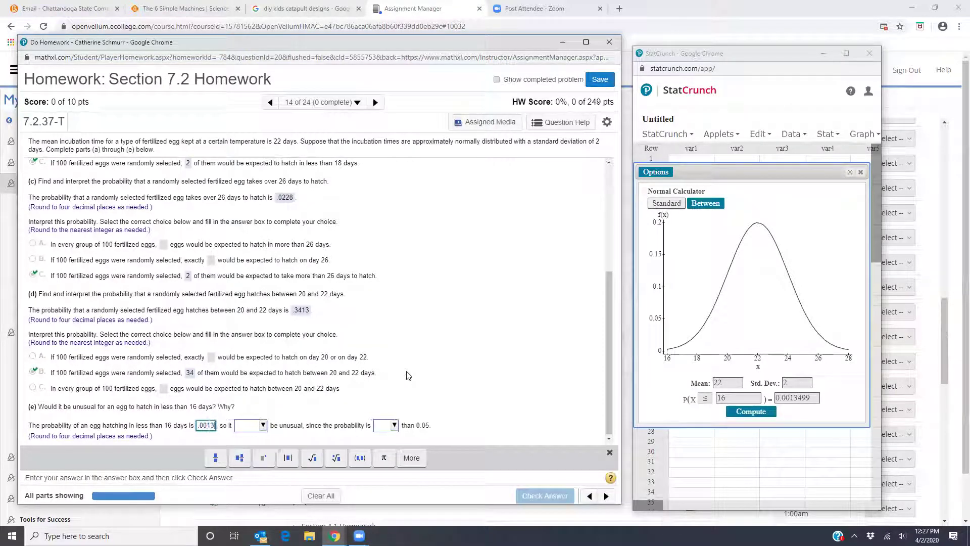
left_click(263, 426)
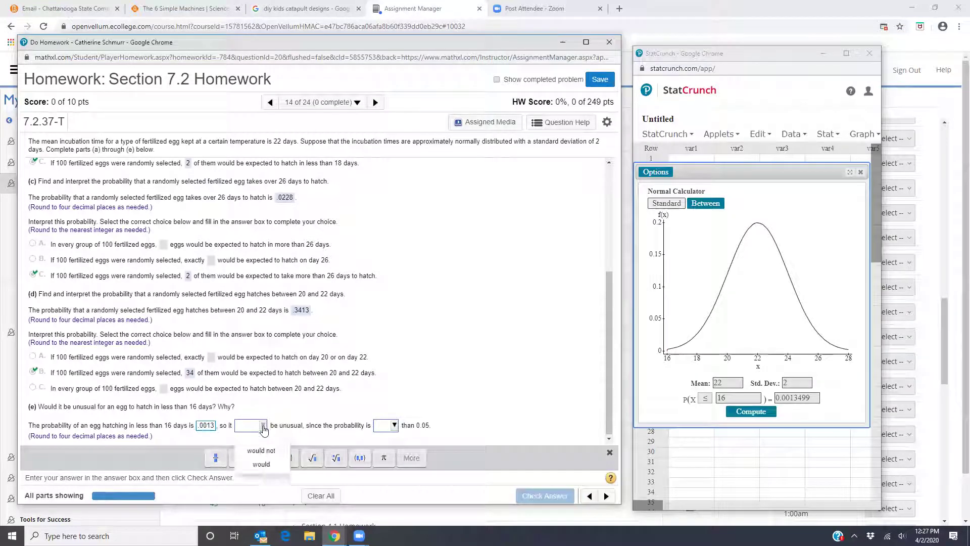
left_click(258, 463)
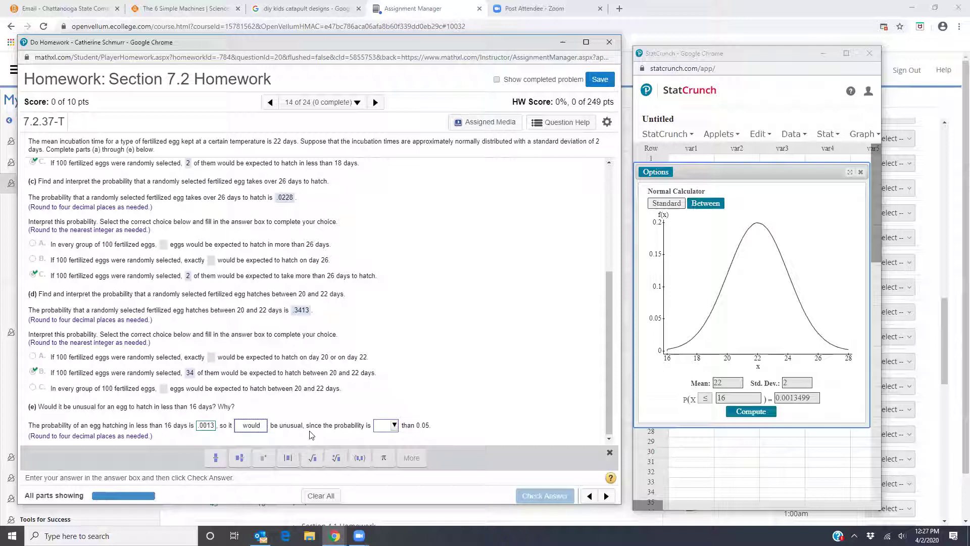
left_click(394, 427)
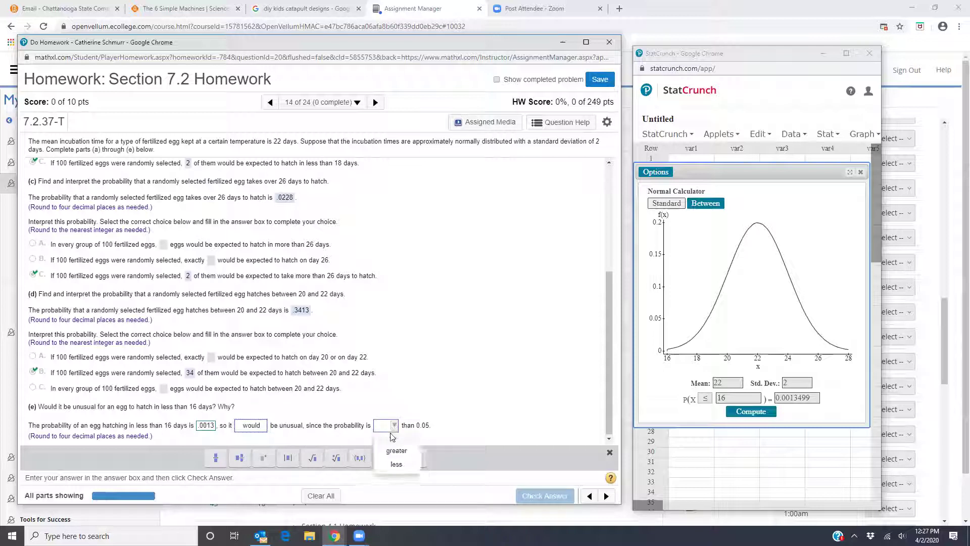
left_click(391, 464)
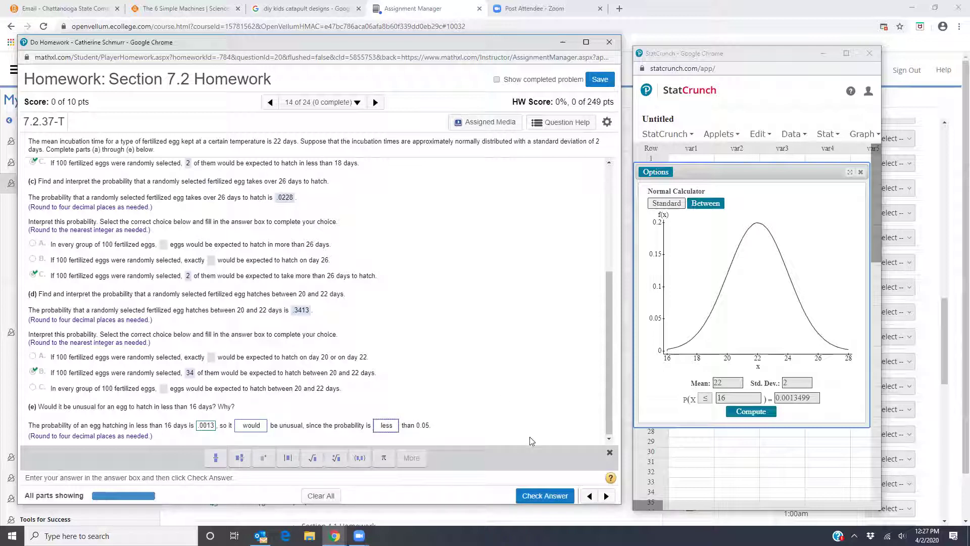
left_click(545, 497)
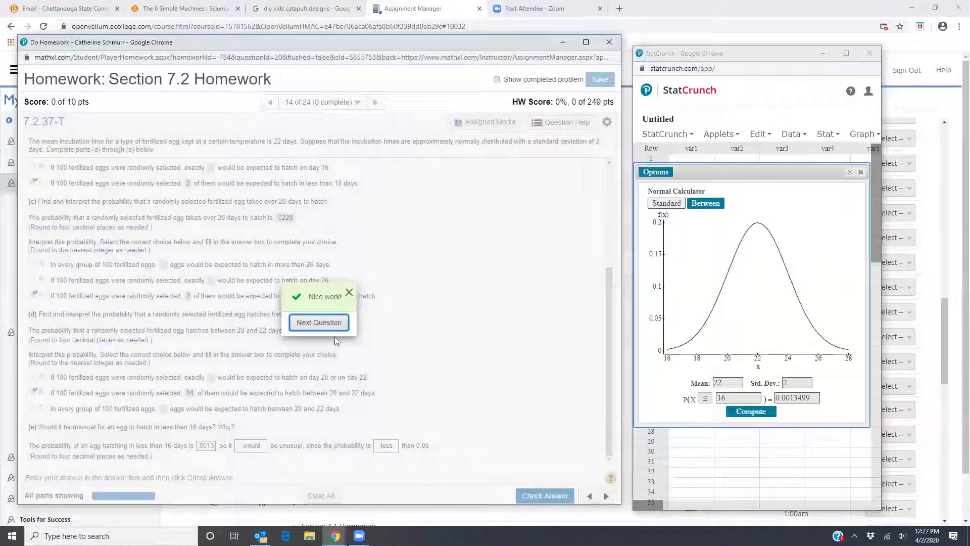
left_click(331, 323)
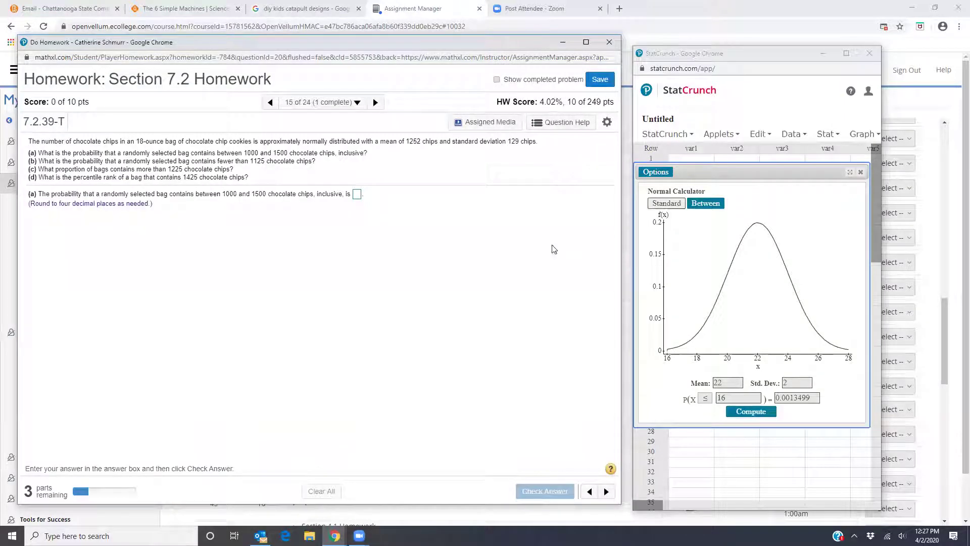
Return to question 14 and scroll down to see its 10/10 score.
left_click(270, 102)
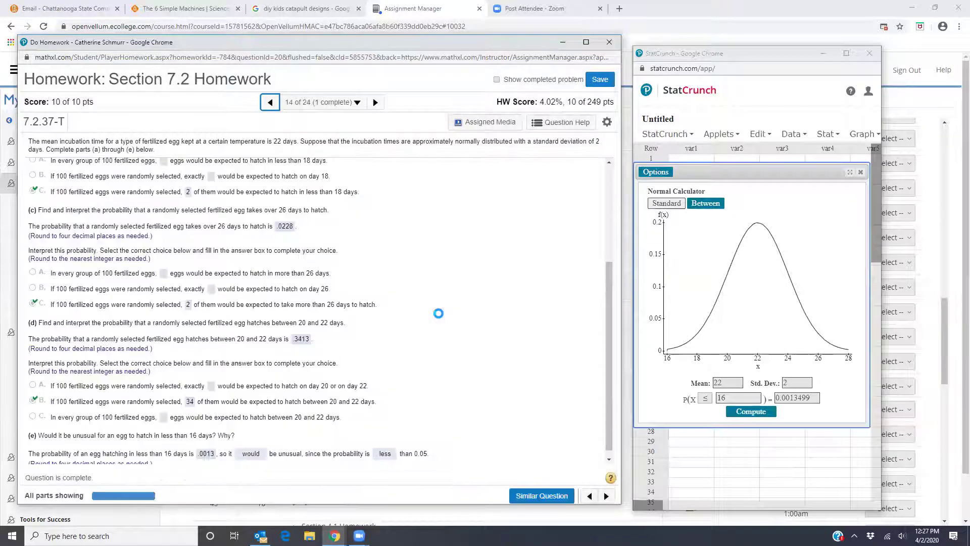
scroll(411, 313, "down", 1)
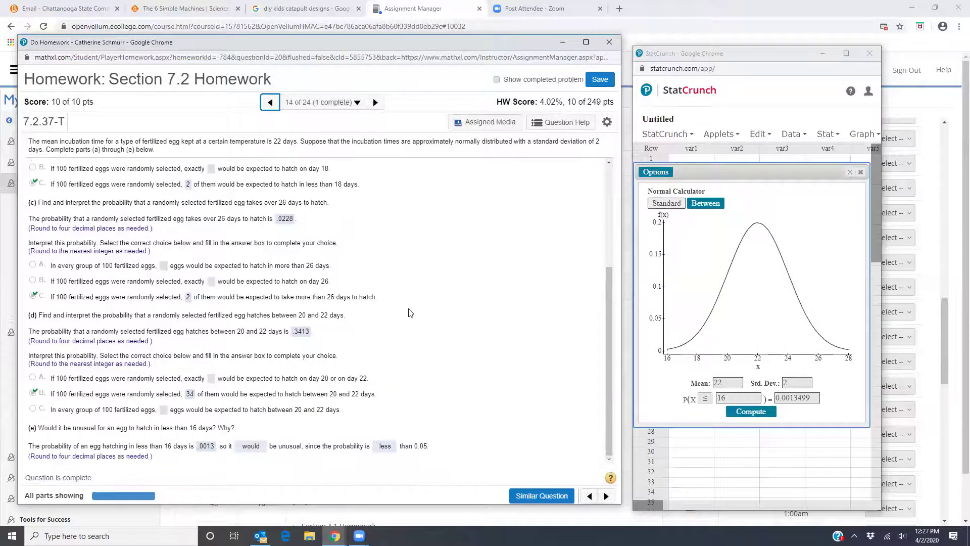